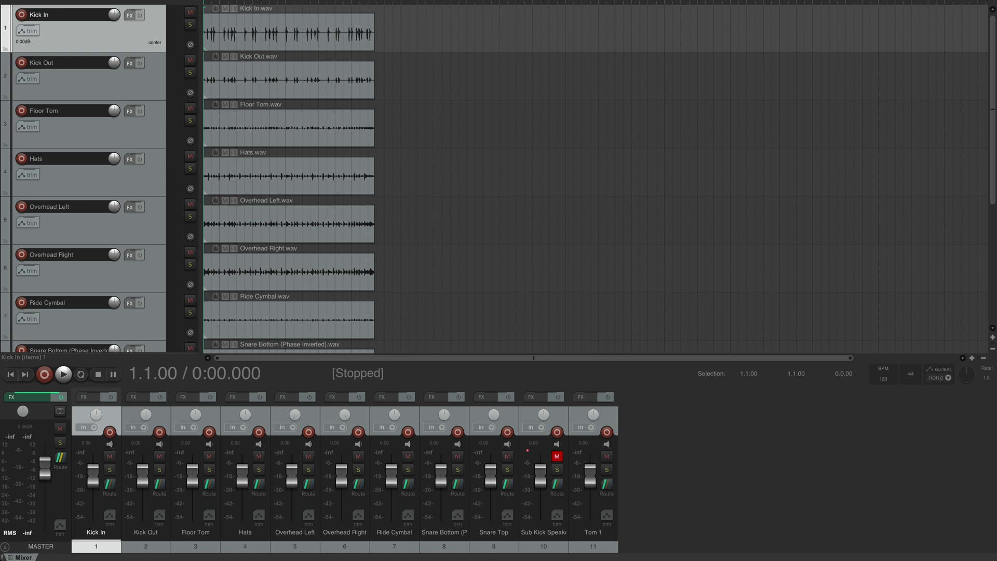
Step: Play back the original drum recording from the start and stop it
{"action": "key", "text": "space"}
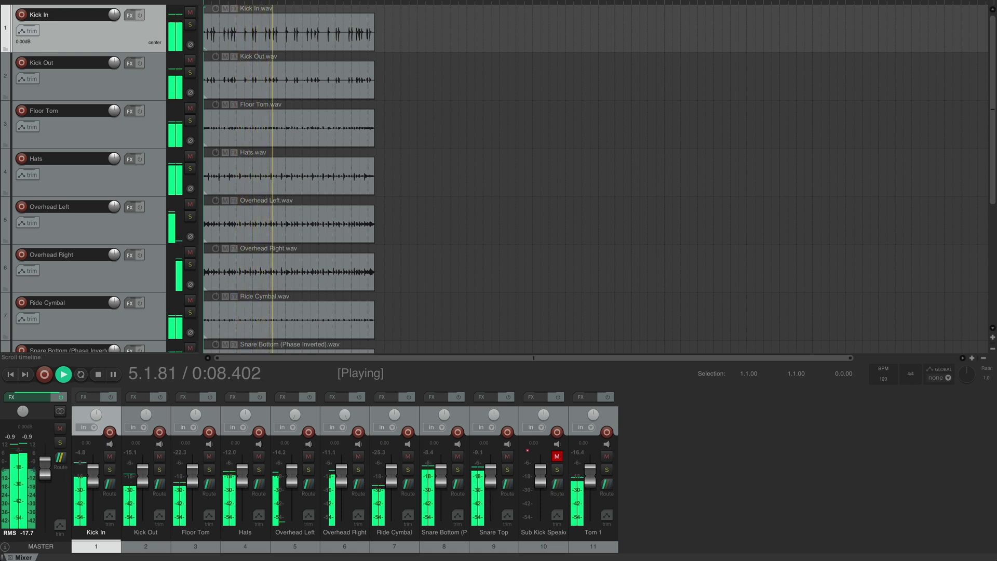
{"action": "key", "text": "space"}
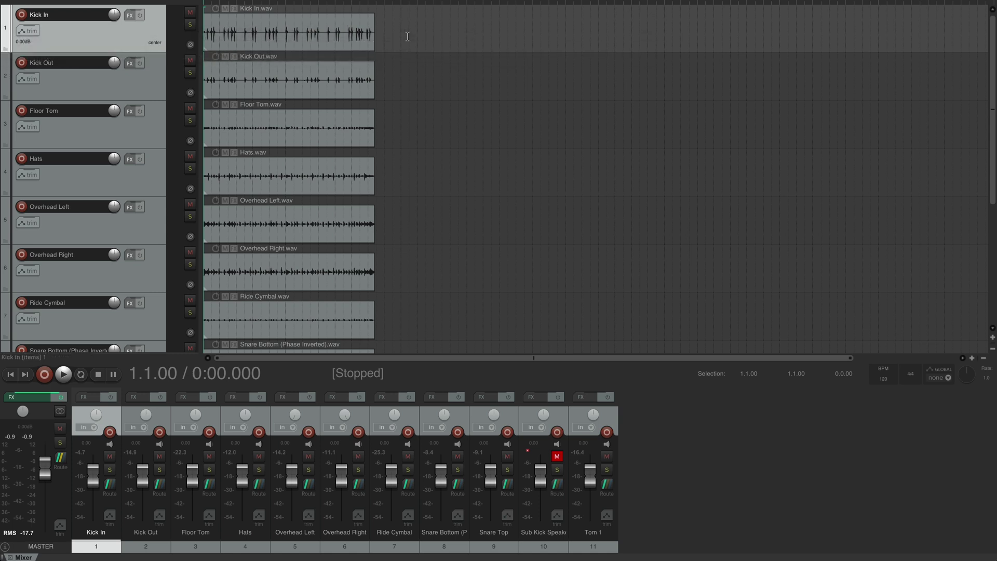
Step: Insert a new track below Kick In and name it HERTZ DRUMS
{"action": "key", "text": "ctrl+t"}
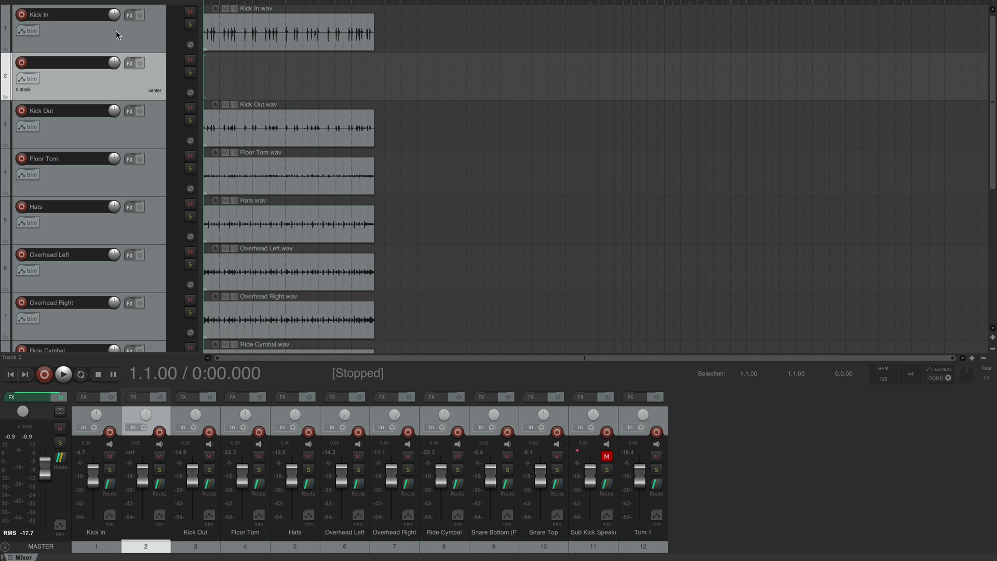
{"action": "double_click", "coordinate": [64, 64]}
{"action": "type", "text": "HERTZ DRUMS"}
{"action": "key", "text": "Return"}
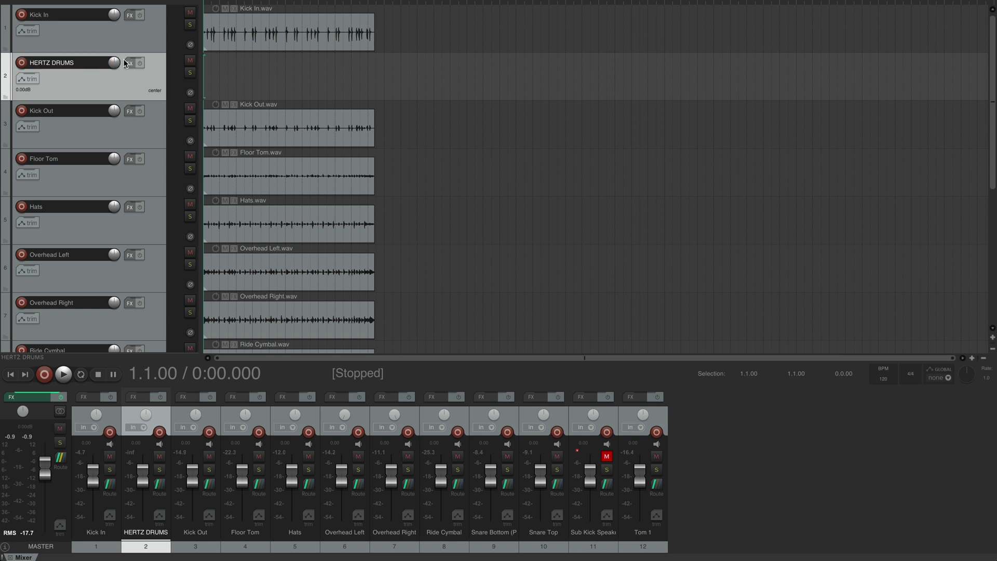
Step: Find and load the VST3i Hertz Drums instrument (32 out) on the HERTZ DRUMS track
{"action": "left_click", "coordinate": [129, 63]}
{"action": "type", "text": "hertz"}
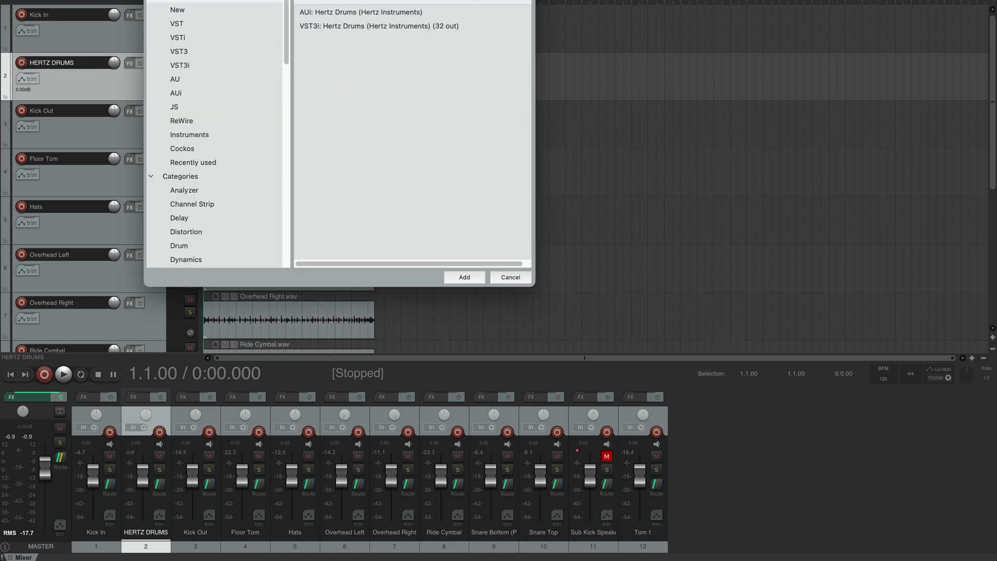
{"action": "double_click", "coordinate": [447, 27]}
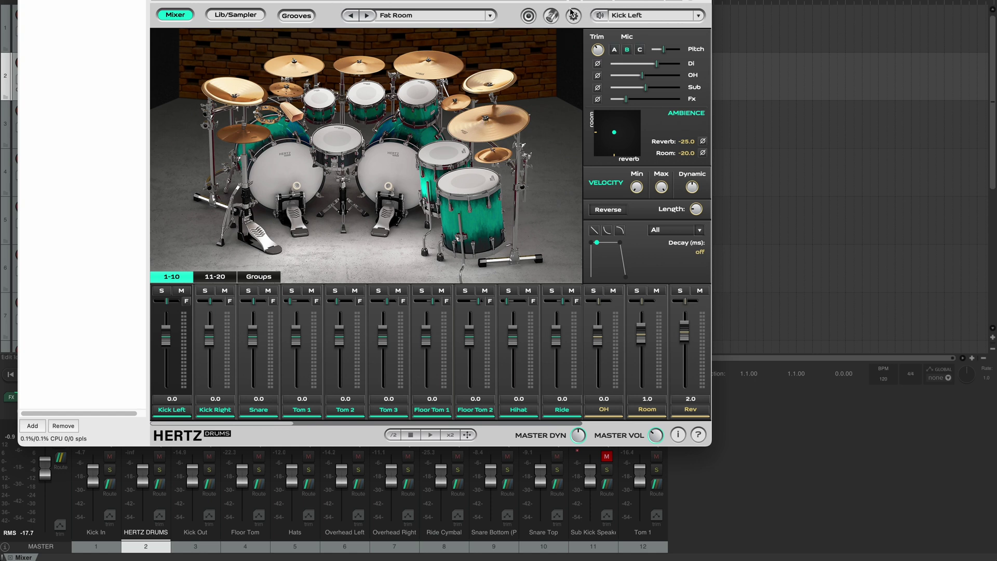
{"action": "left_click", "coordinate": [551, 16]}
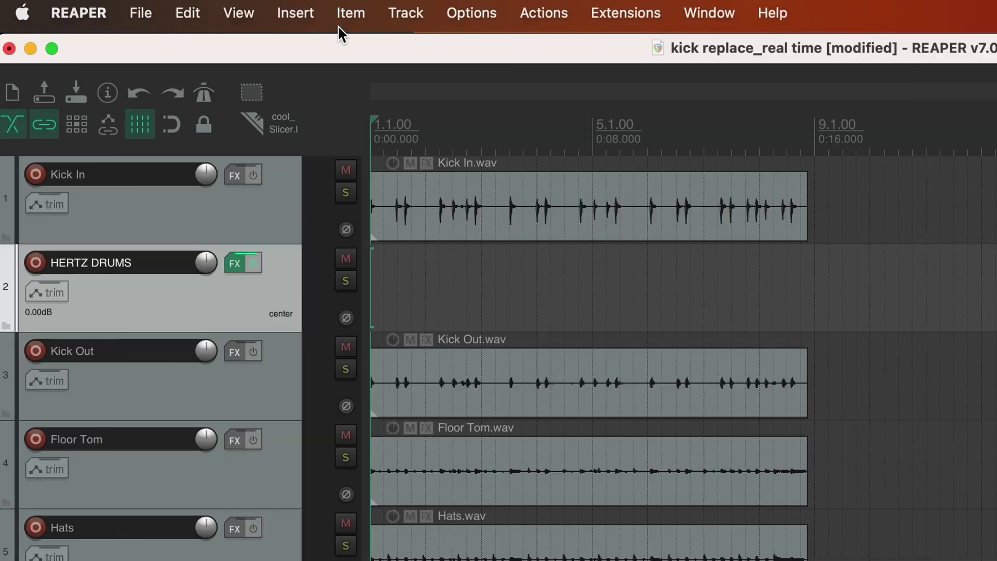
Step: Insert a temporary MIDI item on the HERTZ DRUMS track and audition the C1 key to check the kick's note number
{"action": "left_click", "coordinate": [295, 13]}
{"action": "left_click", "coordinate": [323, 75]}
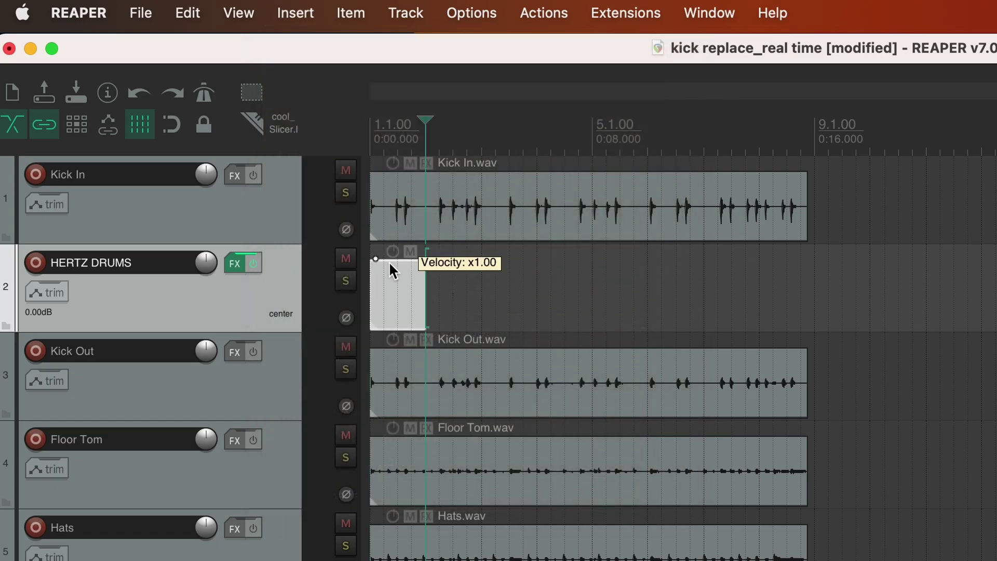
{"action": "double_click", "coordinate": [400, 285]}
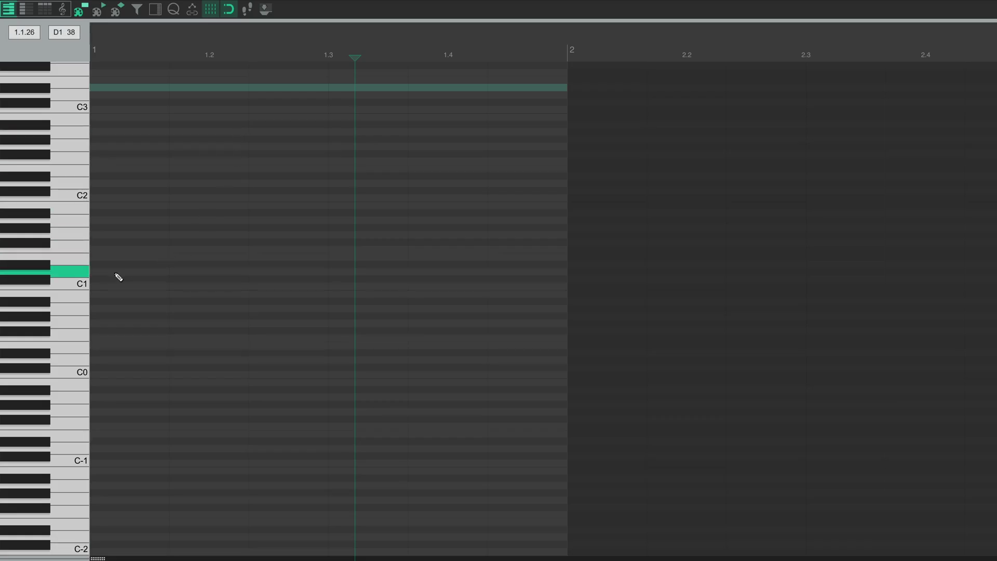
{"action": "left_click", "coordinate": [80, 285]}
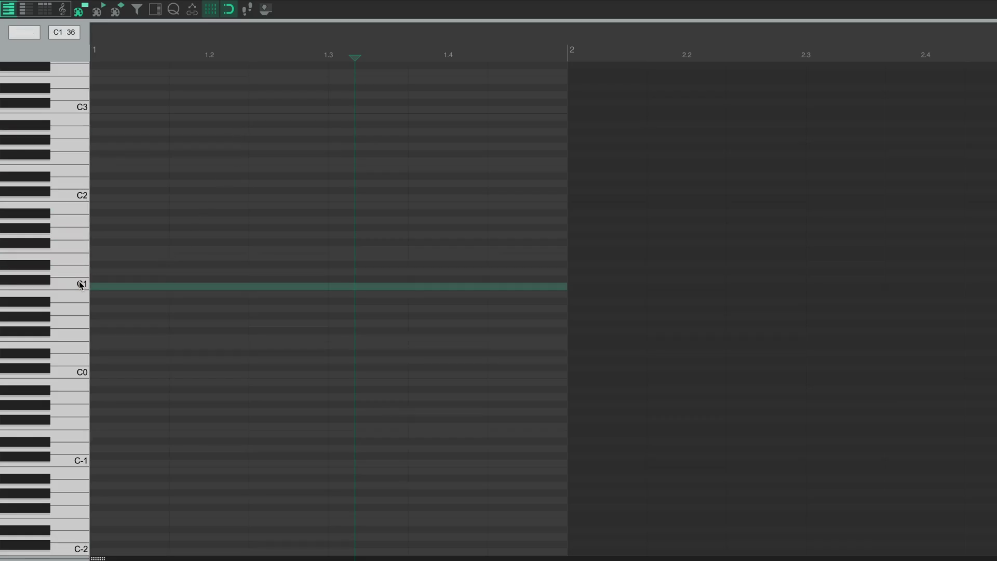
{"action": "key", "text": "Escape"}
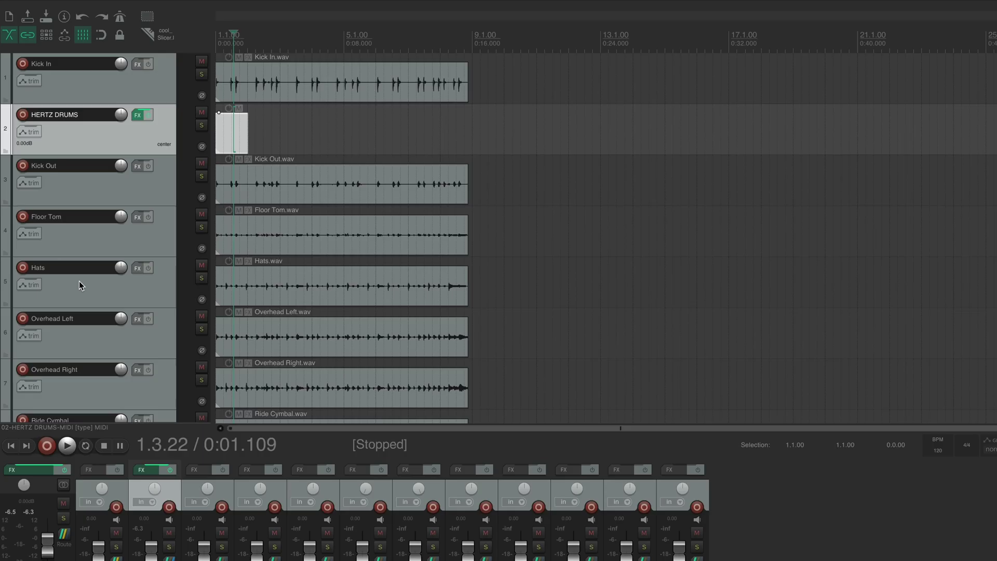
{"action": "left_click", "coordinate": [235, 123]}
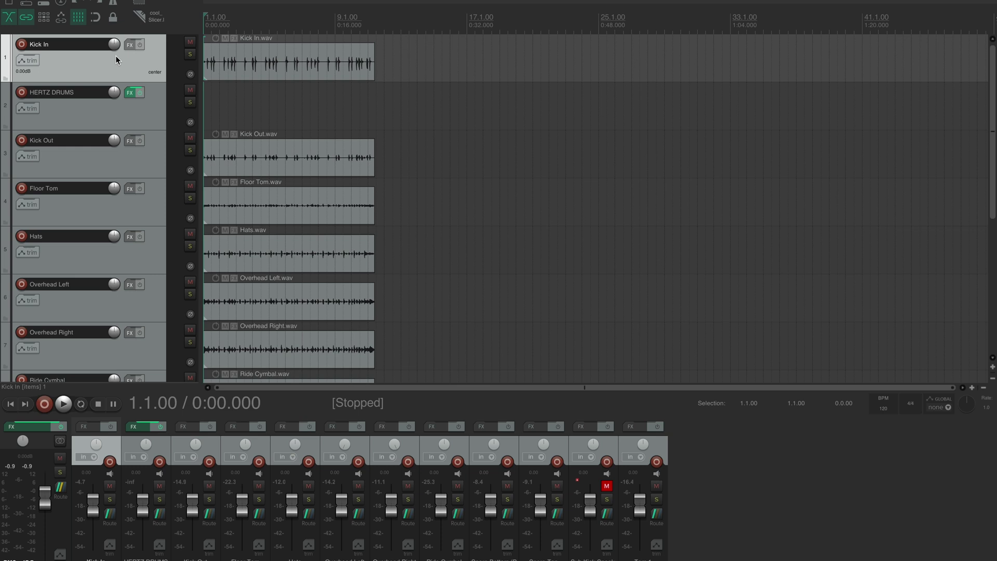
Step: Add JS: Audio To MIDI Drum Trigger to the Kick In track and set its MIDI Note to 36
{"action": "left_click", "coordinate": [129, 45]}
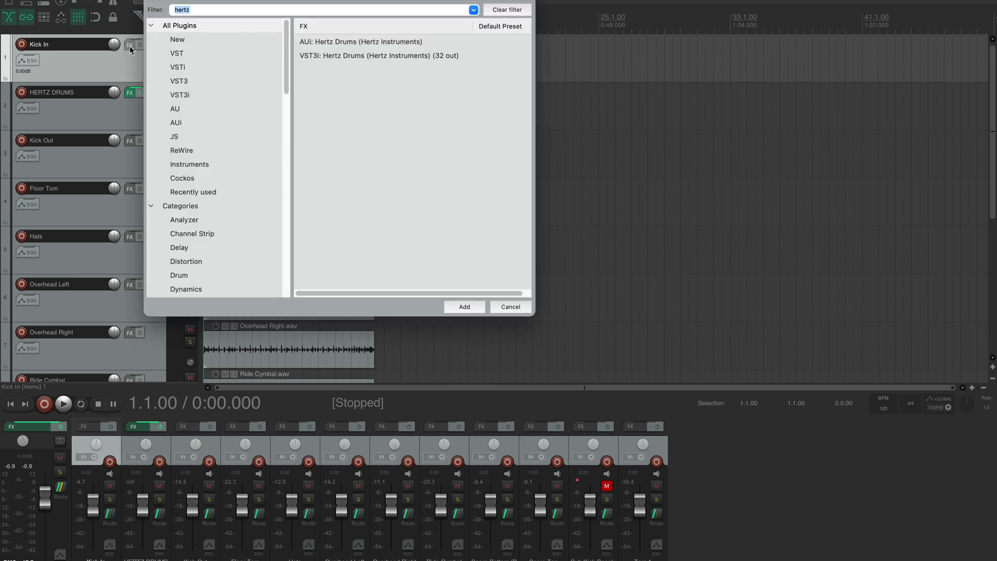
{"action": "key", "text": "BackSpace"}
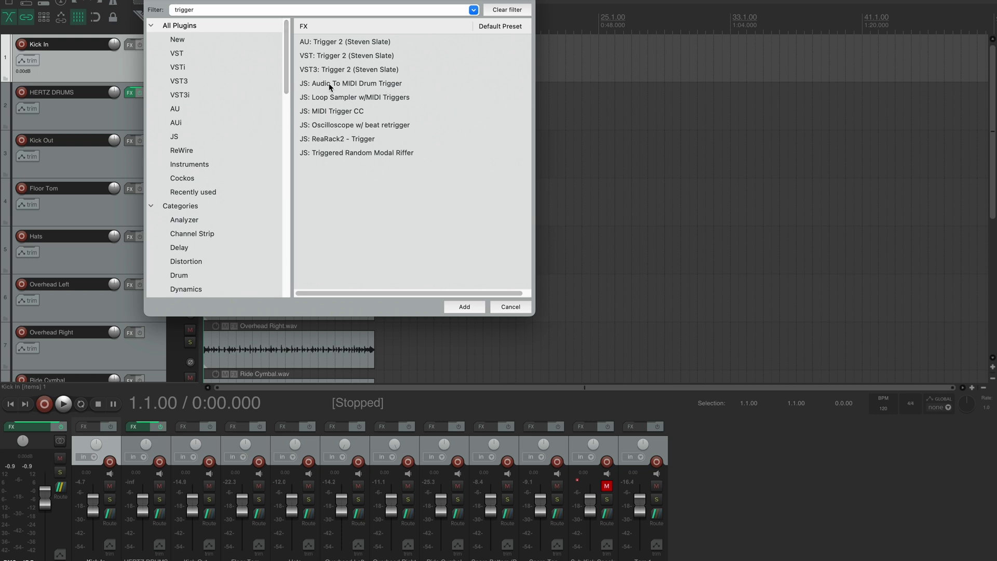
{"action": "double_click", "coordinate": [372, 84]}
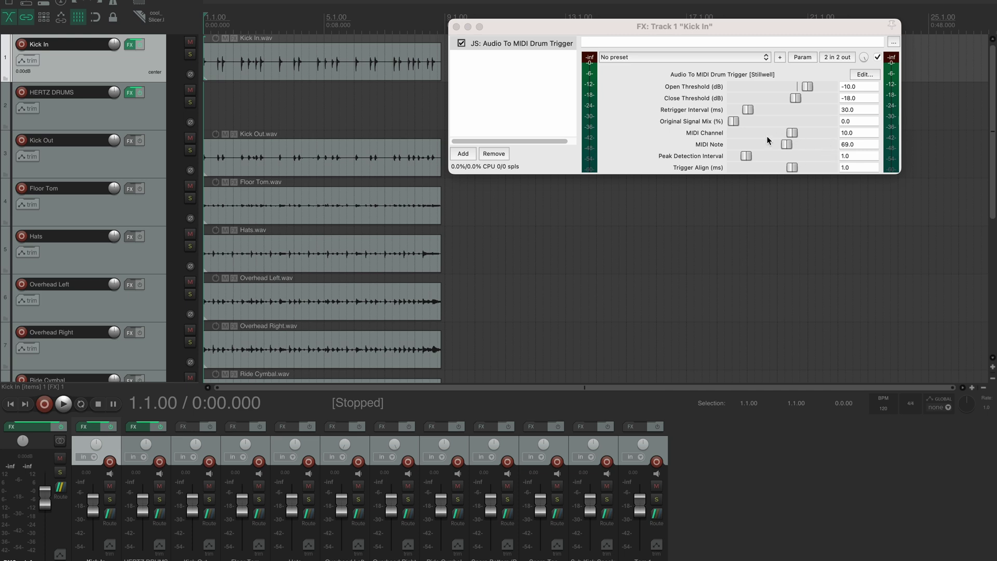
{"action": "left_click", "coordinate": [840, 146]}
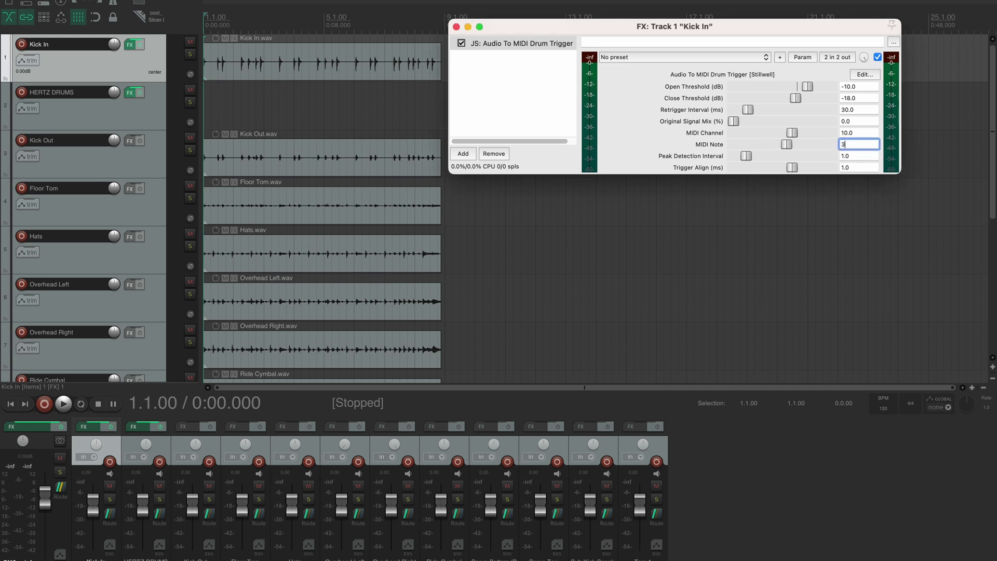
{"action": "key", "text": "Return"}
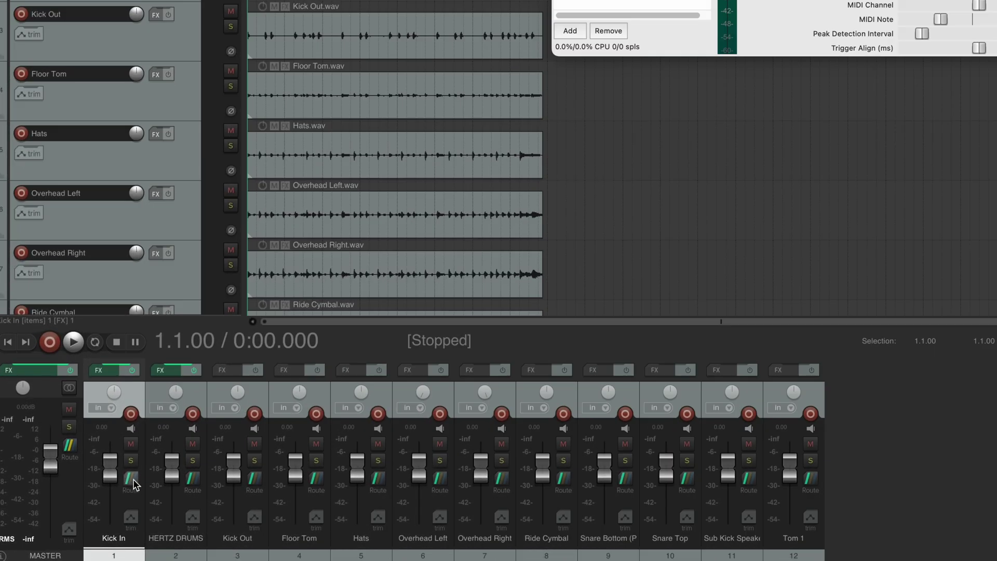
Step: Create a send from Kick In to HERTZ DRUMS and set its audio source to None so only MIDI is sent
{"action": "left_click_drag", "start_coordinate": [134, 484], "coordinate": [192, 483]}
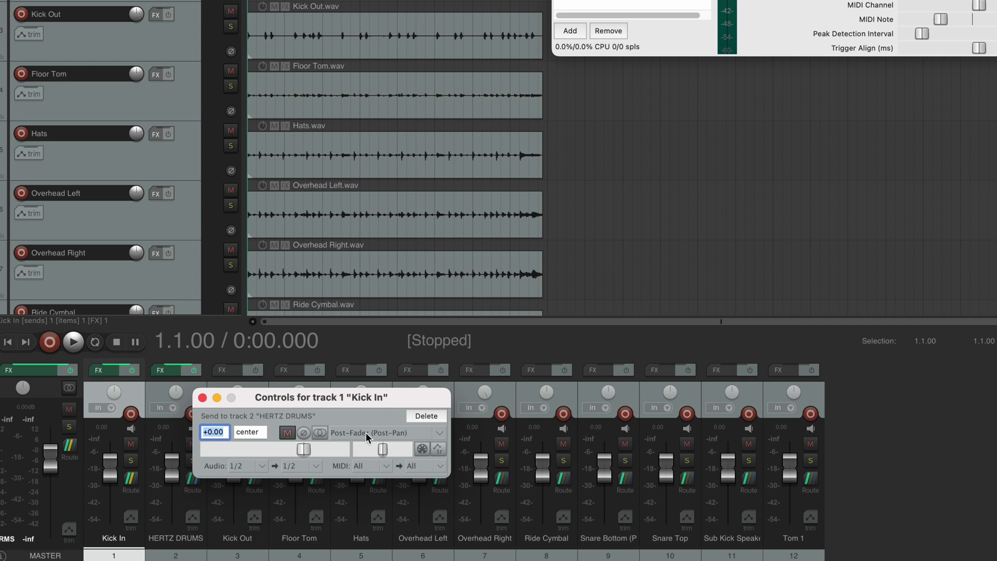
{"action": "left_click", "coordinate": [262, 467]}
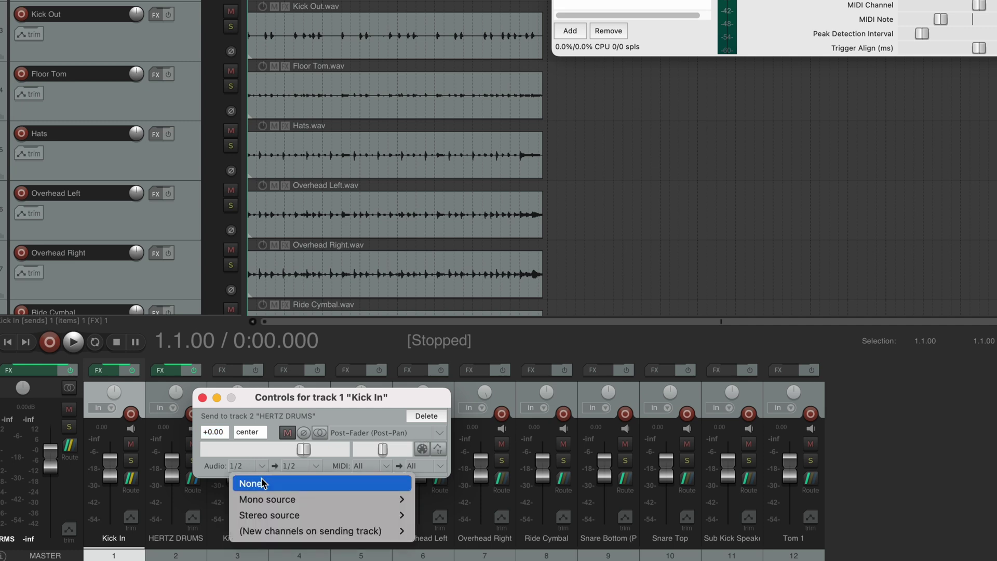
{"action": "left_click", "coordinate": [263, 483]}
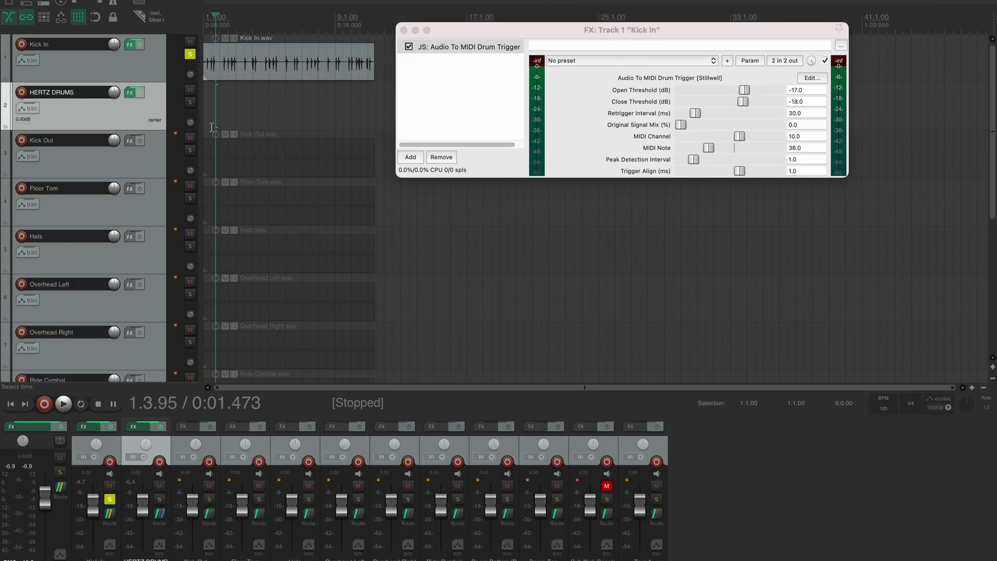
Step: Sweep the drum trigger's Open Threshold from 6 dB down to -10 dB during playback, and audition it with the full drum mix
{"action": "key", "text": "Home"}
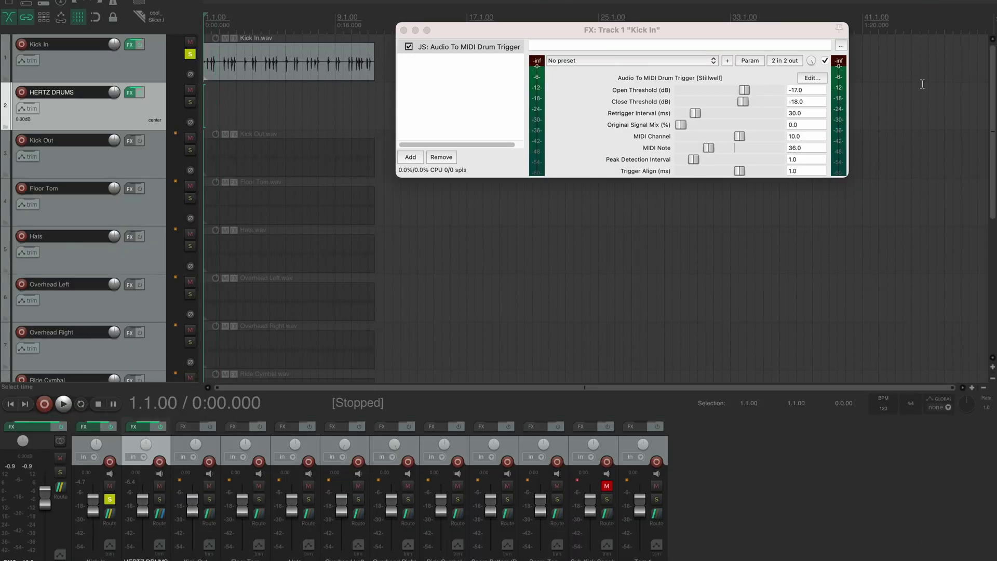
{"action": "left_click_drag", "start_coordinate": [743, 91], "coordinate": [793, 89]}
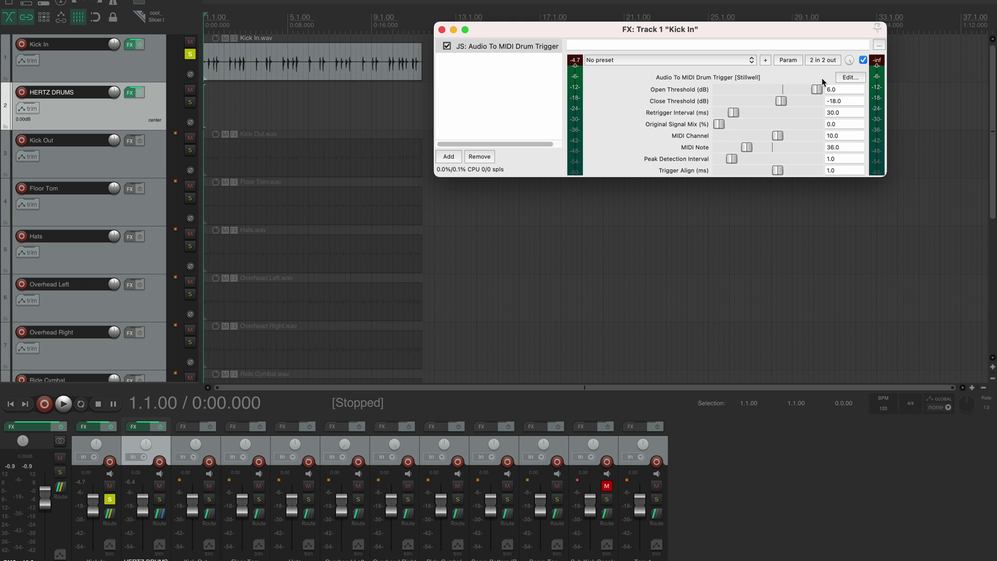
{"action": "key", "text": "space"}
{"action": "left_click_drag", "start_coordinate": [818, 90], "coordinate": [798, 93]}
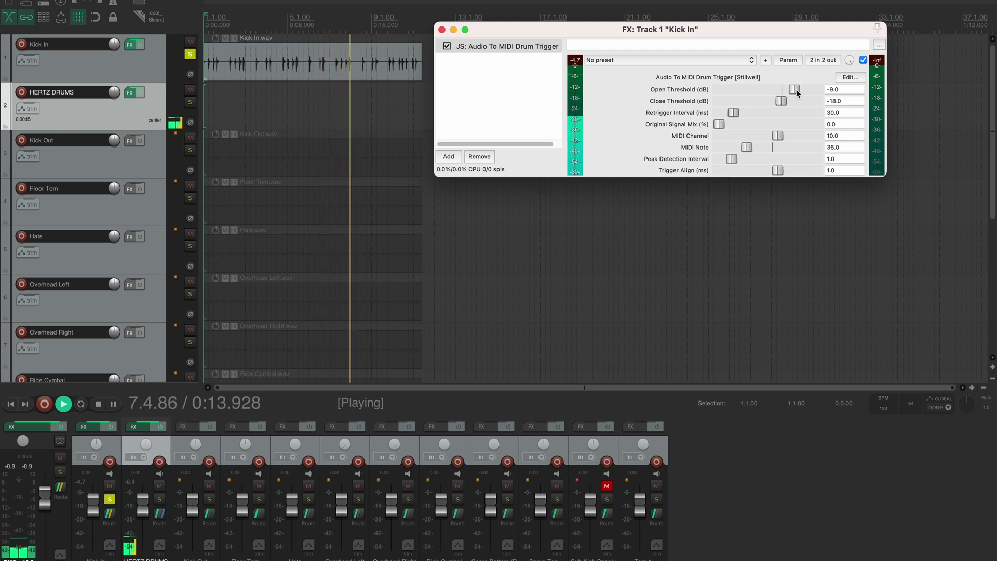
{"action": "left_click_drag", "start_coordinate": [797, 92], "coordinate": [797, 93]}
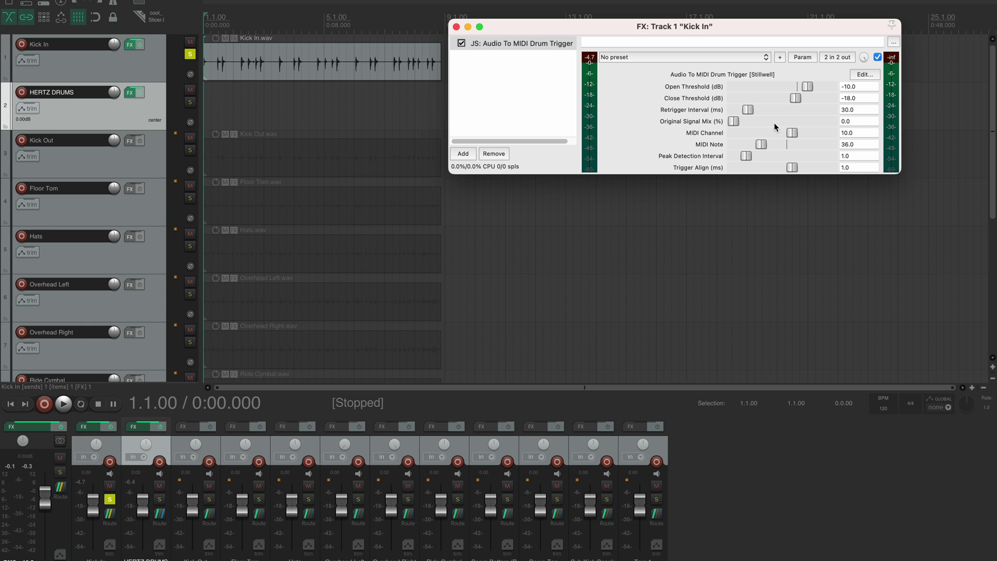
{"action": "key", "text": "space"}
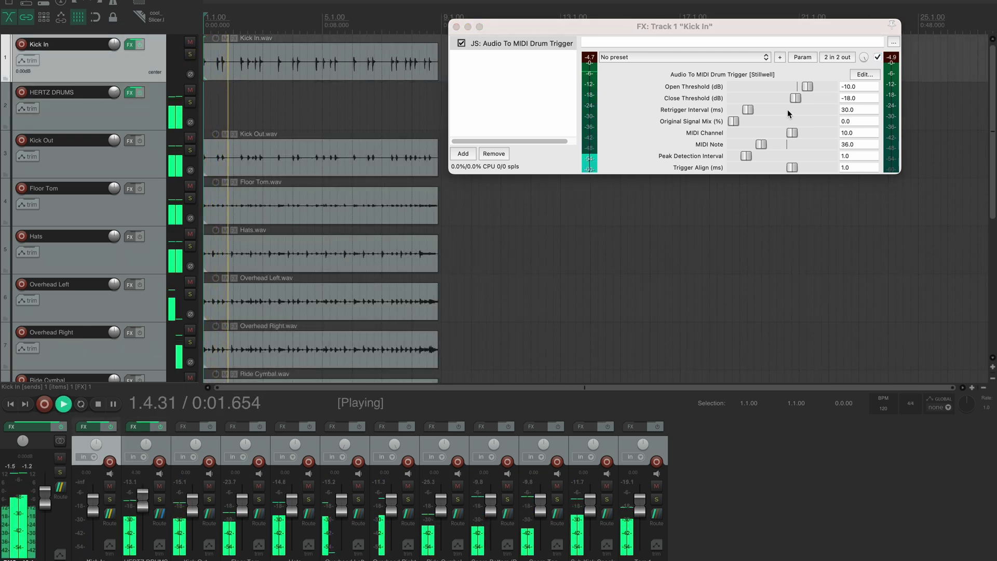
Step: Examine the kick notes on C1 and their velocities along the MIDI item's timeline
{"action": "left_click_drag", "start_coordinate": [733, 120], "coordinate": [676, 178]}
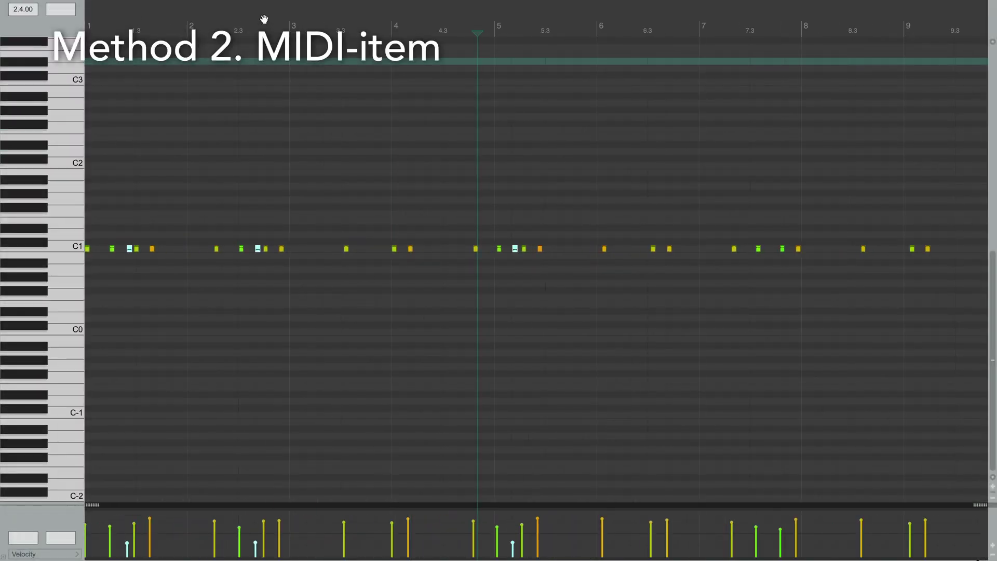
{"action": "left_click_drag", "start_coordinate": [264, 19], "coordinate": [187, 18]}
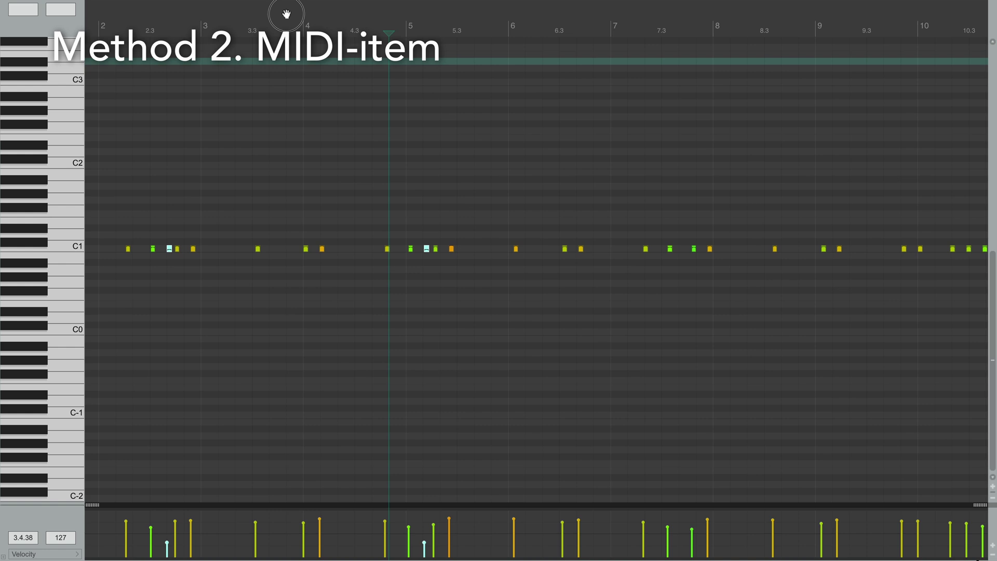
{"action": "left_click_drag", "start_coordinate": [286, 14], "coordinate": [216, 16]}
{"action": "left_click_drag", "start_coordinate": [414, 15], "coordinate": [347, 17]}
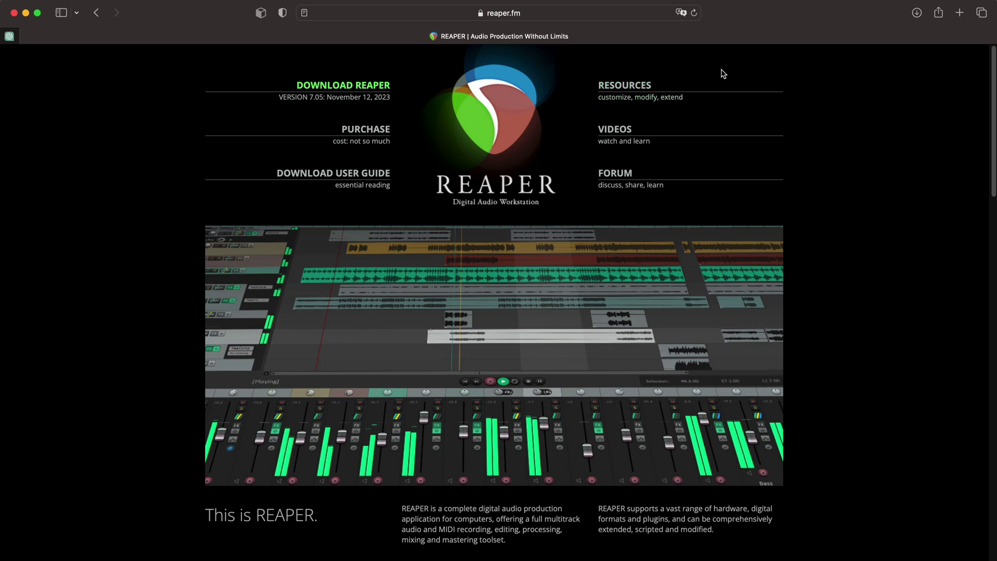
Step: From the REAPER website's resources, open the SWS Extension and ReaPack pages in new tabs and find the SWS macOS downloads
{"action": "mouse_move", "coordinate": [639, 84]}
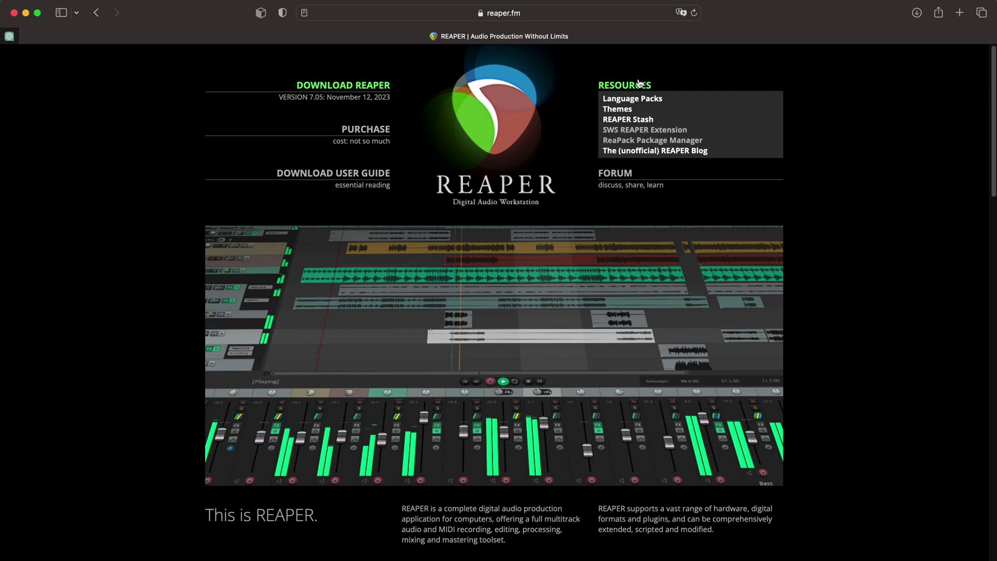
{"action": "left_click", "coordinate": [677, 132], "text": "super"}
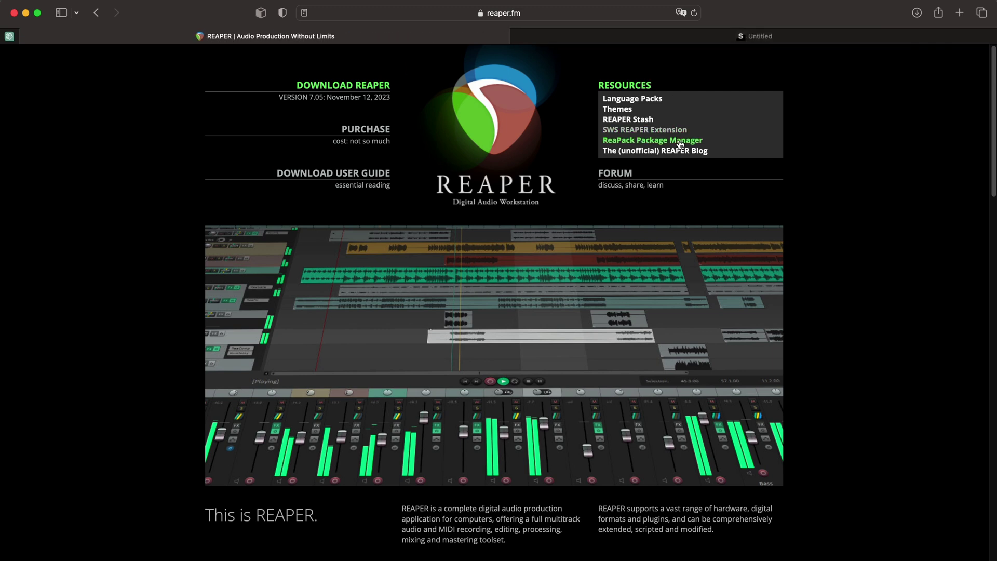
{"action": "left_click", "coordinate": [685, 139], "text": "super"}
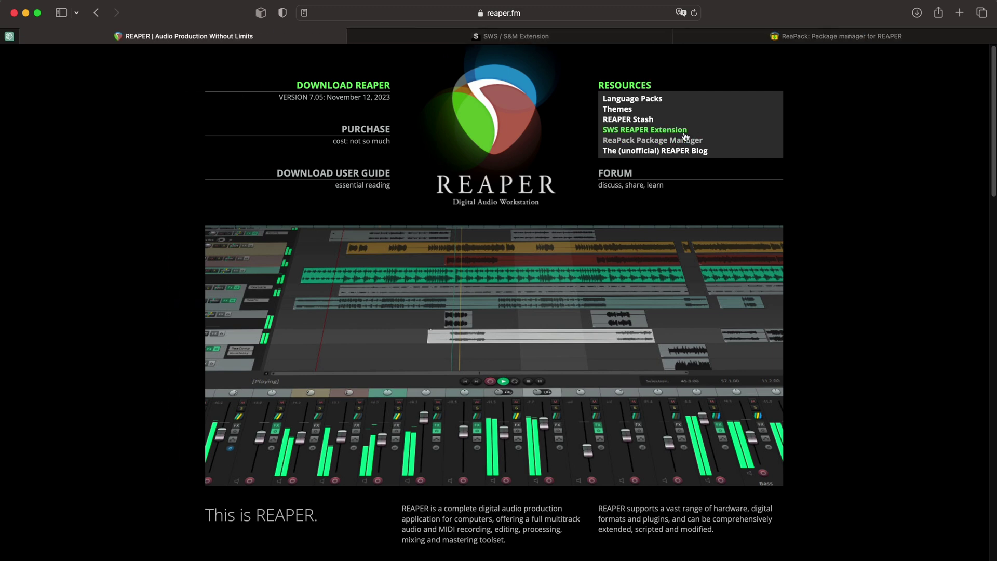
{"action": "left_click", "coordinate": [539, 36]}
{"action": "scroll", "coordinate": [638, 285], "scroll_direction": "down", "scroll_amount": 2}
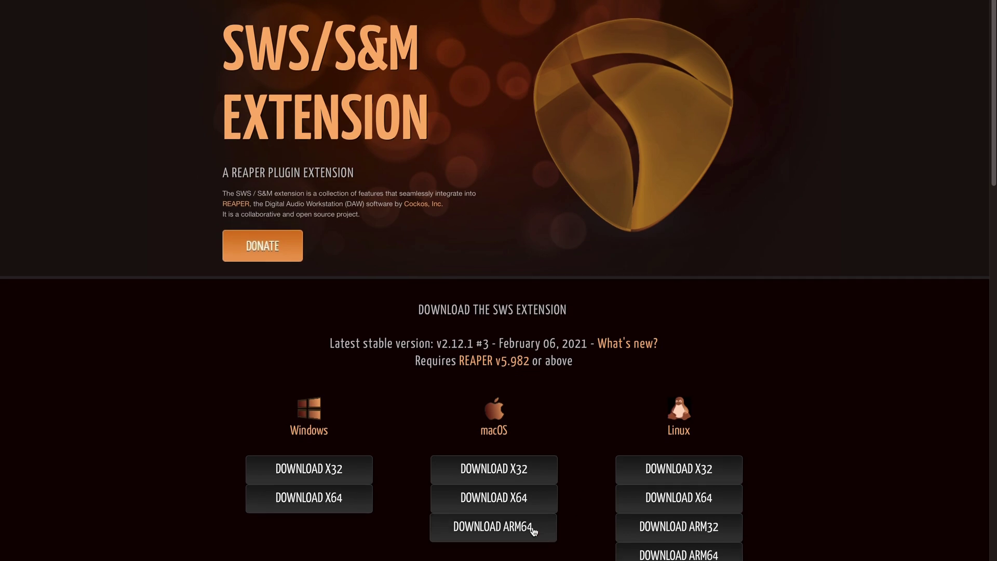
Step: Download ReaPack for macOS ARM 64-bit from its website without donating
{"action": "key", "text": "ctrl+Tab"}
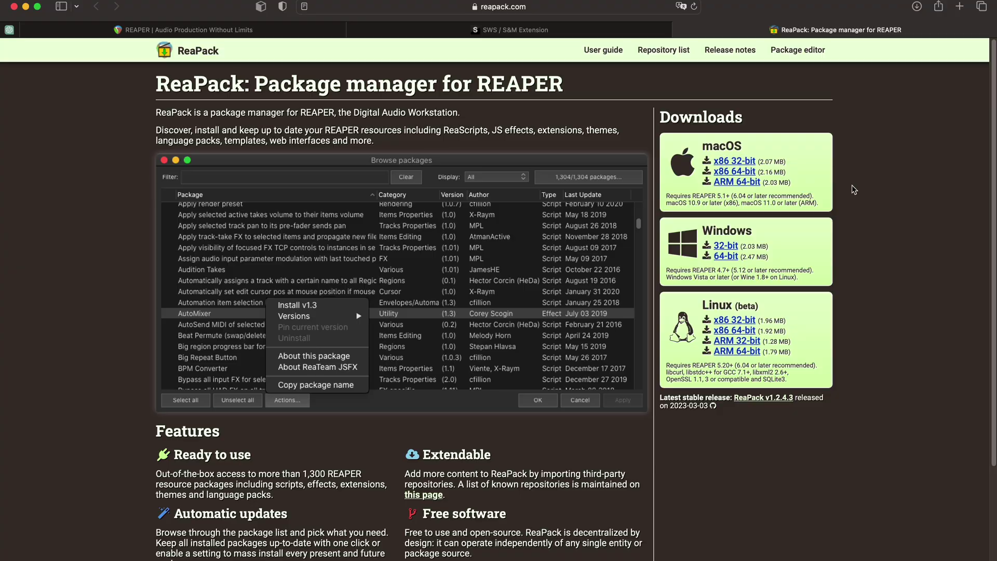
{"action": "left_click", "coordinate": [753, 183]}
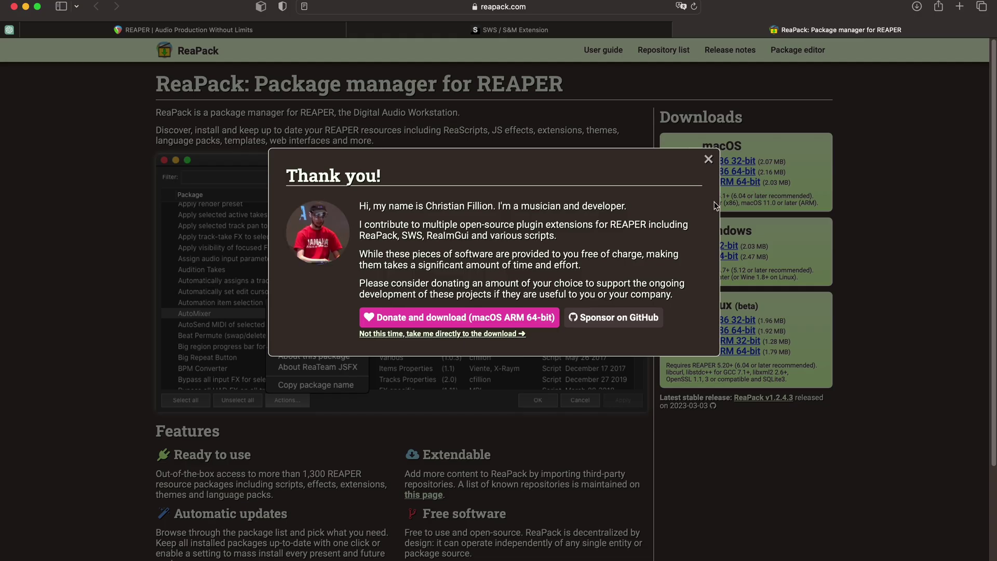
{"action": "left_click", "coordinate": [522, 334]}
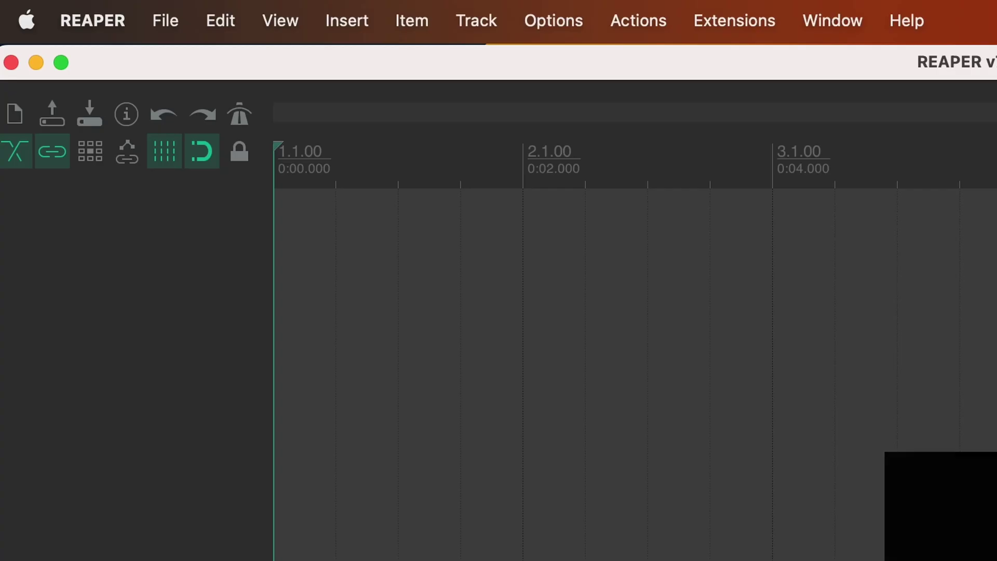
Step: Reveal the REAPER resource path in Finder and quit REAPER
{"action": "left_click", "coordinate": [572, 4]}
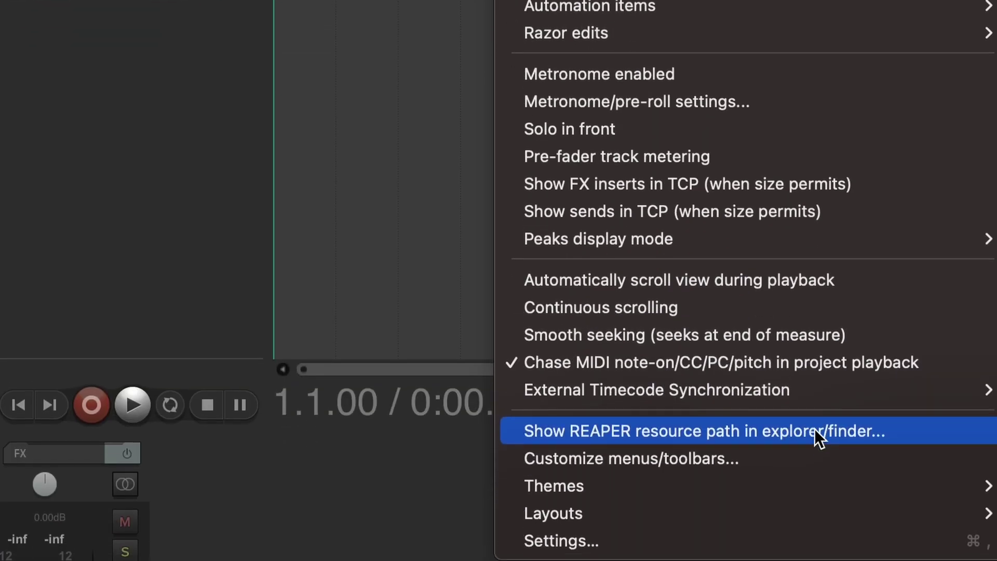
{"action": "left_click", "coordinate": [797, 434]}
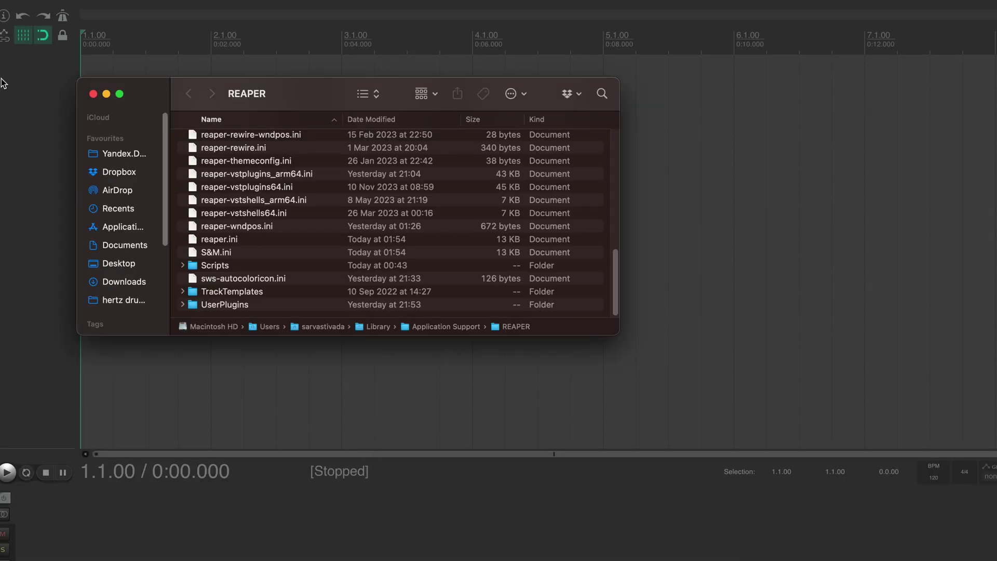
{"action": "key", "text": "super+q"}
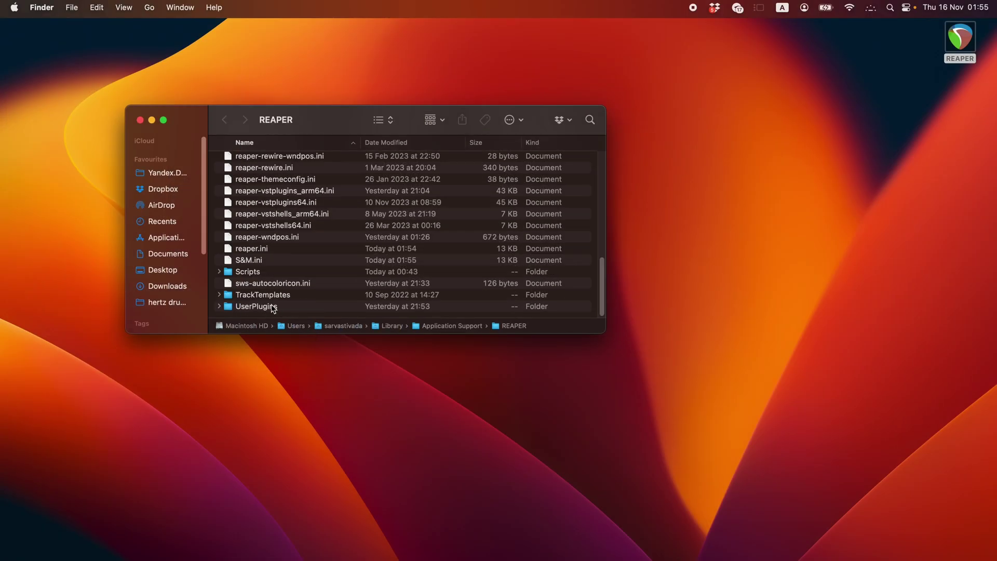
Step: Move reaper_reapack-arm64.dylib from Downloads into REAPER's UserPlugins folder
{"action": "double_click", "coordinate": [273, 307]}
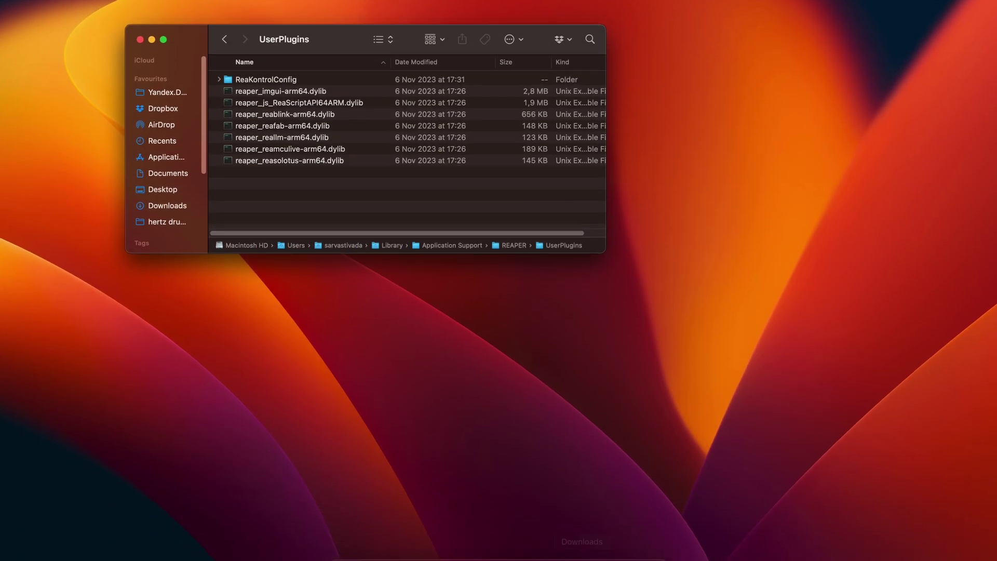
{"action": "left_click", "coordinate": [582, 543]}
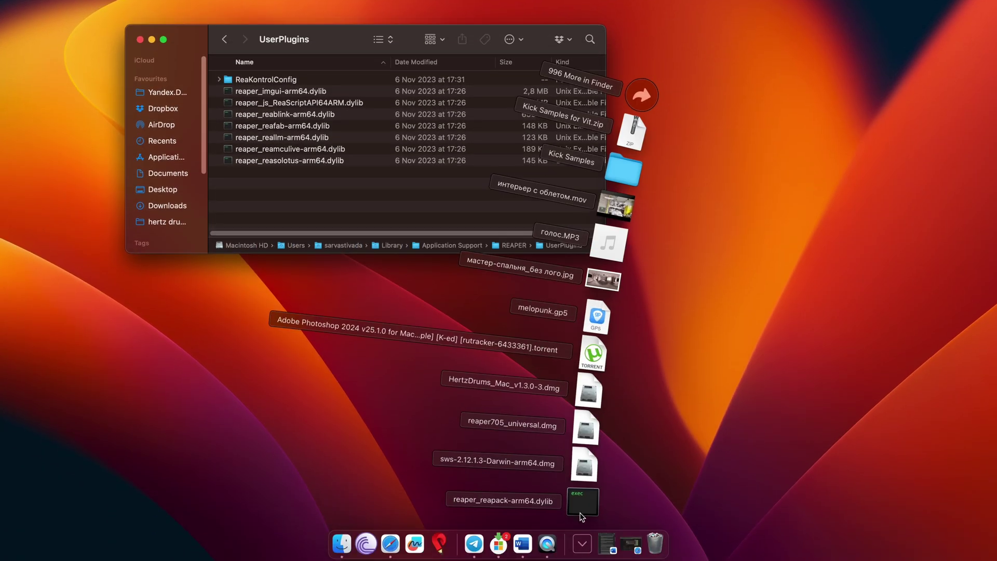
{"action": "left_click_drag", "start_coordinate": [585, 491], "coordinate": [301, 183]}
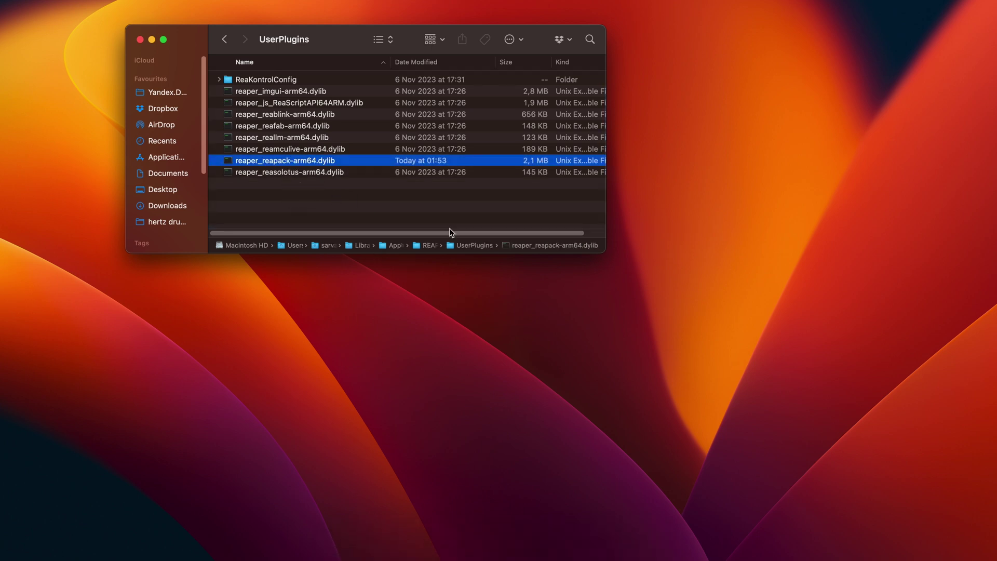
Step: Open sws-2.12.1.3-Darwin-arm64.dmg from Downloads and copy the SWS extension library into the UserPlugins folder
{"action": "left_click", "coordinate": [582, 544]}
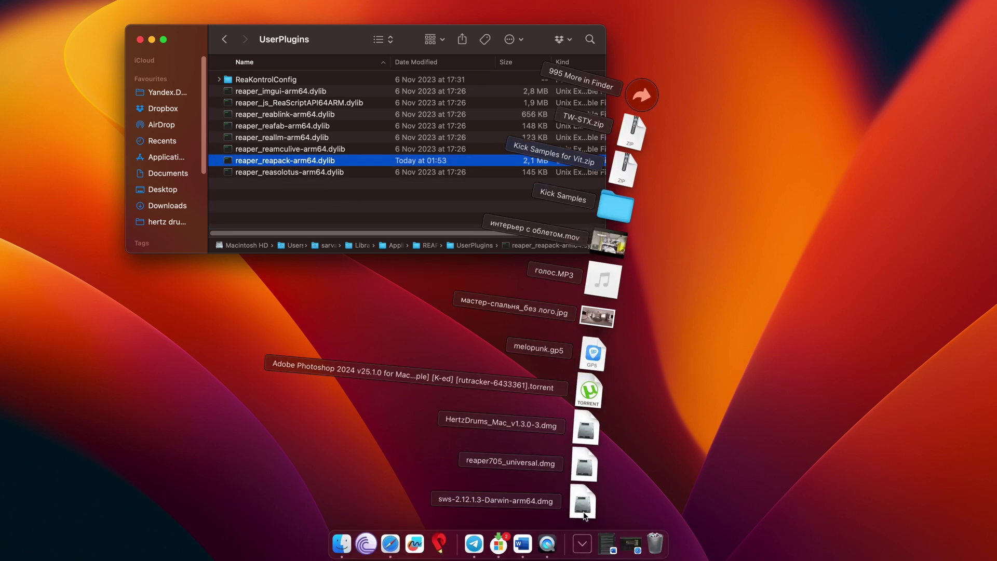
{"action": "left_click", "coordinate": [584, 516]}
{"action": "left_click", "coordinate": [659, 281]}
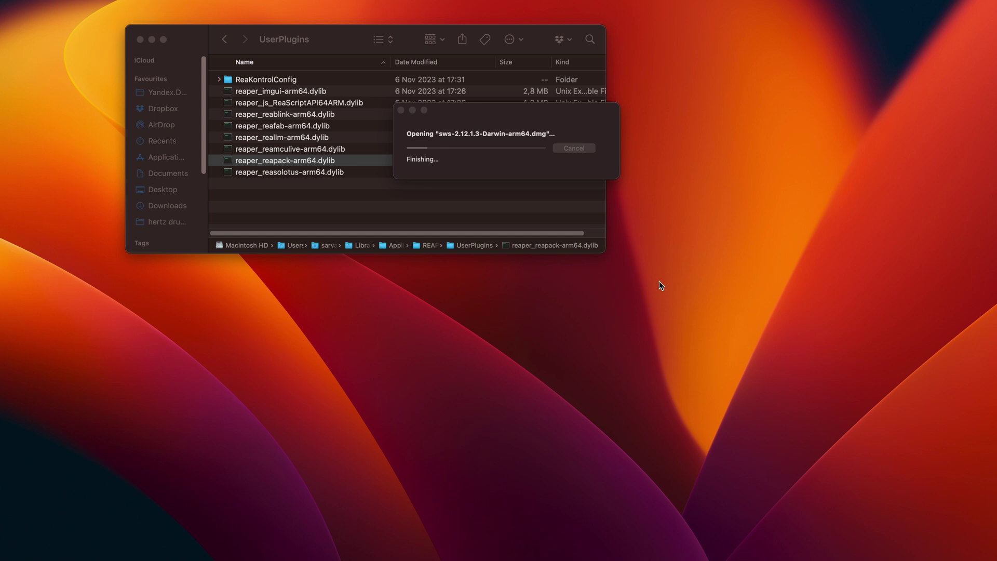
{"action": "left_click_drag", "start_coordinate": [157, 182], "coordinate": [468, 206]}
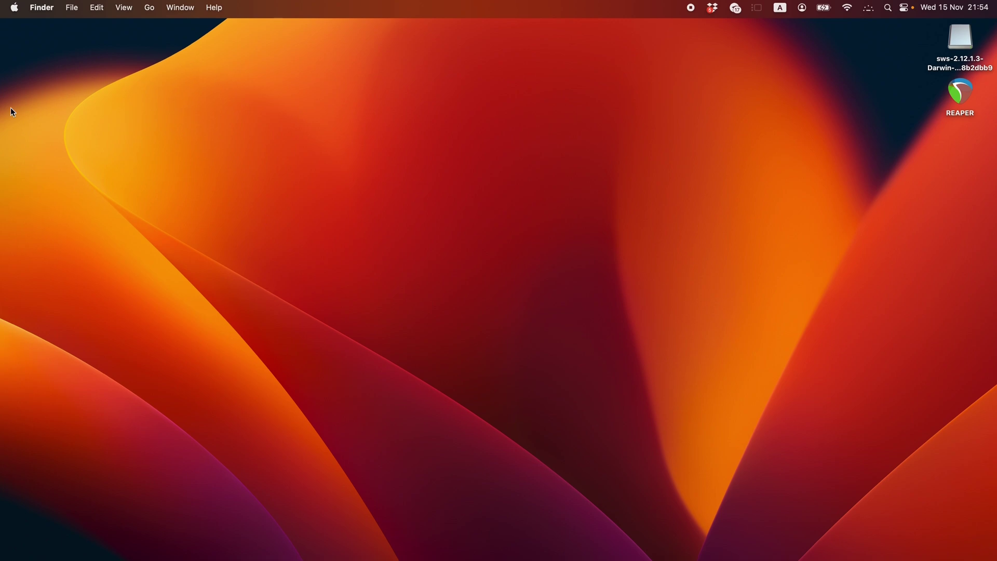
Step: Open the macOS Privacy & Security settings by searching System Settings for "sec", and reposition the settings window
{"action": "left_click", "coordinate": [14, 9]}
{"action": "left_click", "coordinate": [29, 48]}
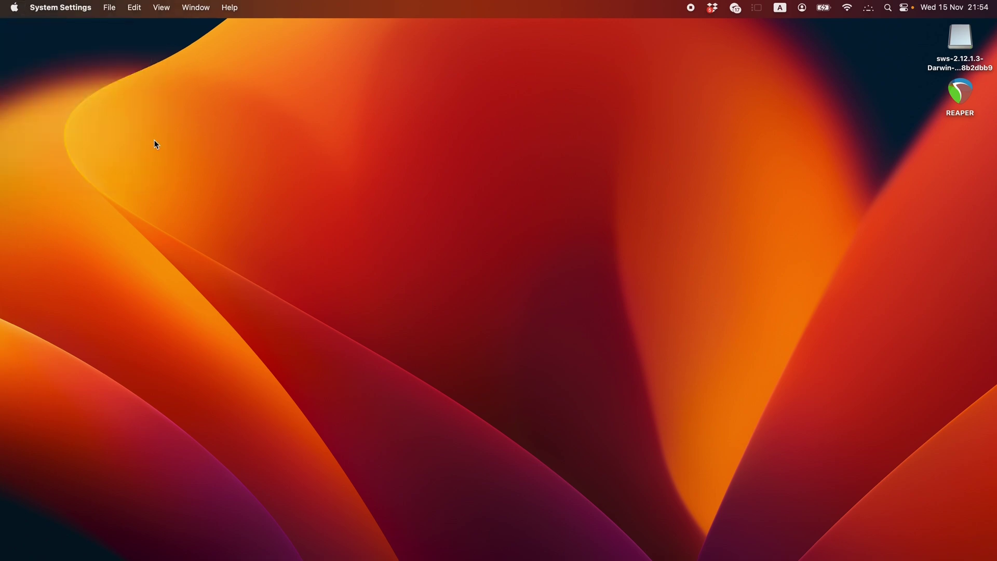
{"action": "left_click", "coordinate": [122, 104]}
{"action": "type", "text": "se"}
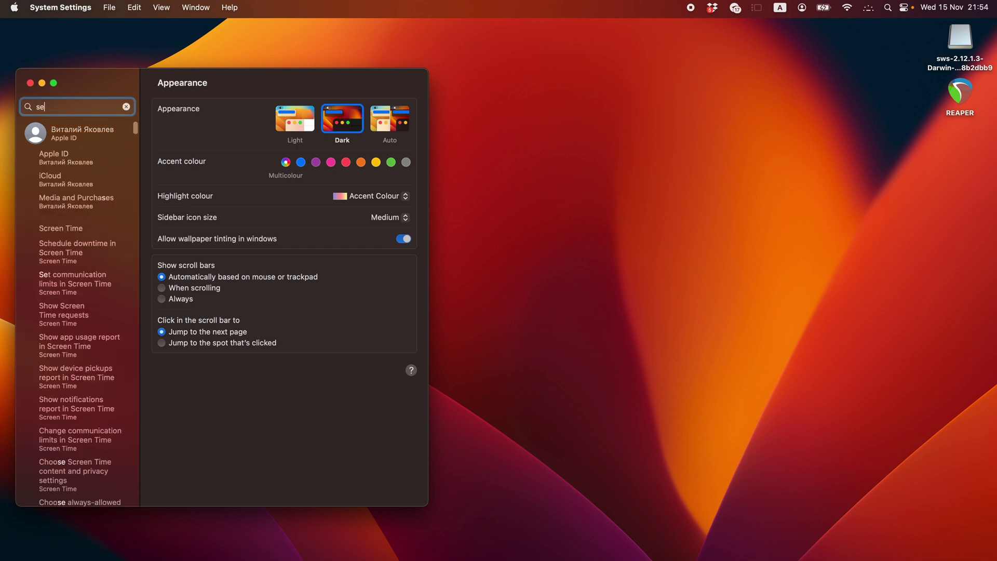
{"action": "type", "text": "c"}
{"action": "left_click", "coordinate": [99, 149]}
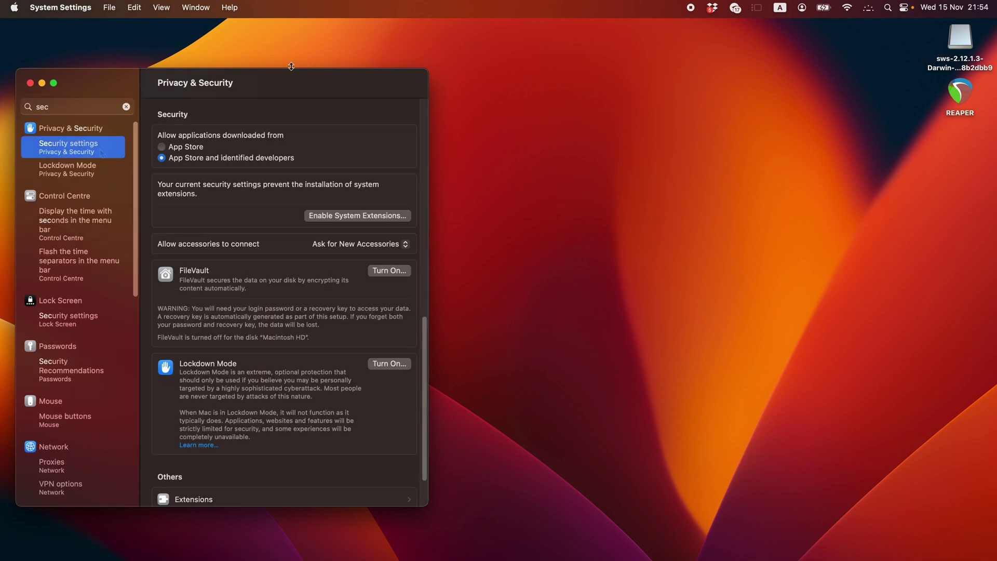
{"action": "left_click", "coordinate": [311, 65]}
{"action": "left_click_drag", "start_coordinate": [334, 88], "coordinate": [356, 74]}
Step: Launch REAPER and allow the blocked reaper_sws-arm64.dylib in the security settings, entering the account password
{"action": "left_click", "coordinate": [969, 94]}
{"action": "double_click", "coordinate": [969, 93]}
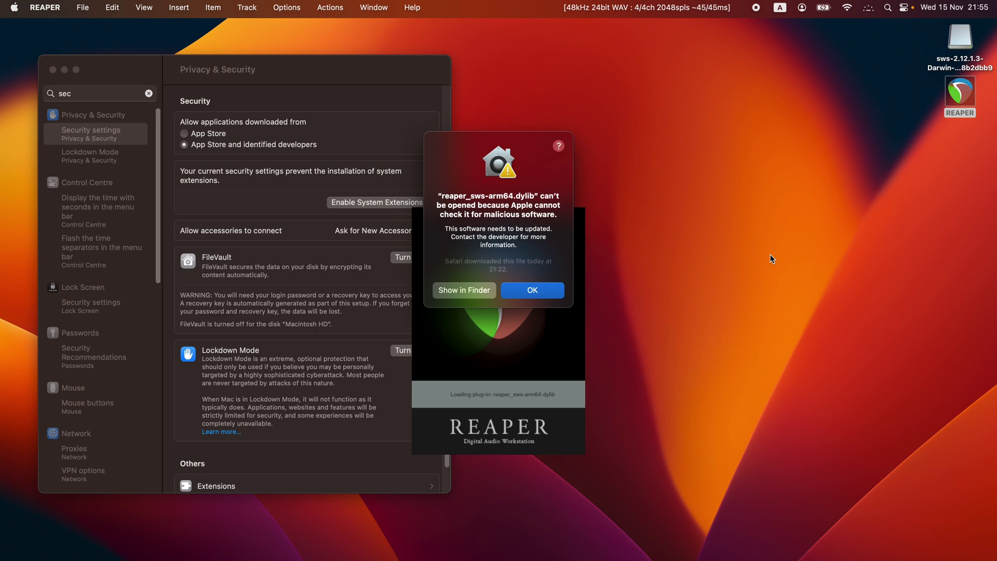
{"action": "left_click", "coordinate": [543, 294]}
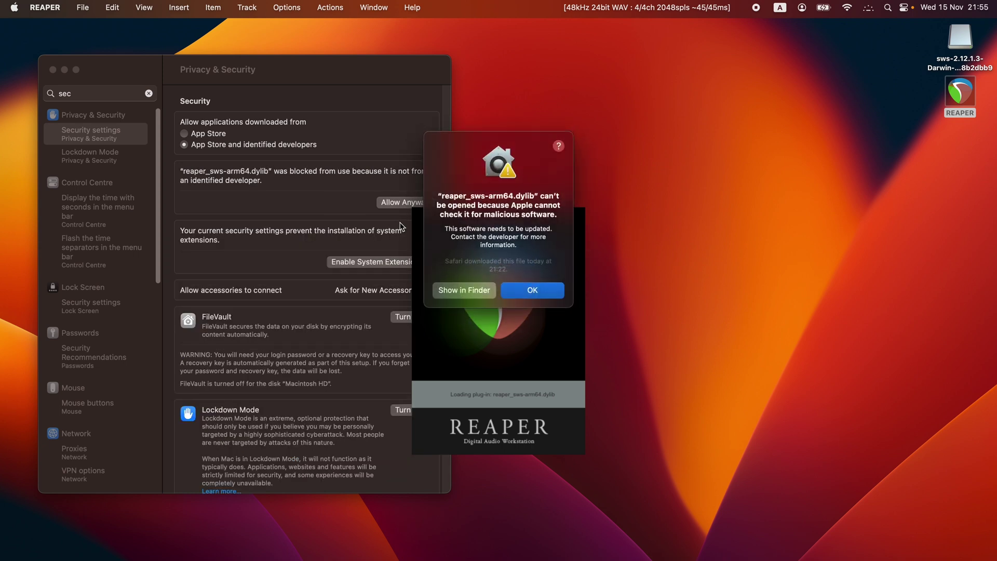
{"action": "left_click", "coordinate": [396, 203]}
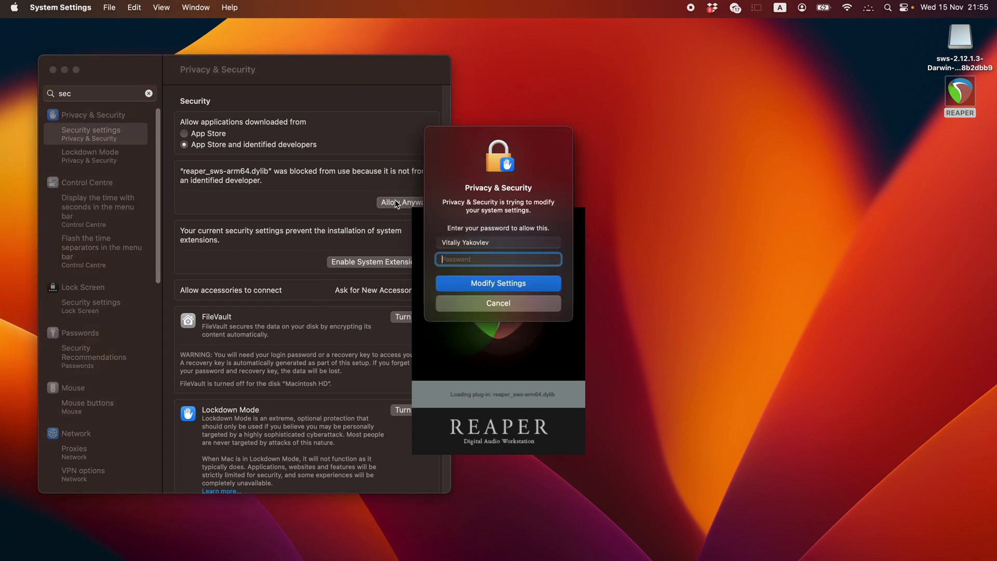
{"action": "type", "text": "•••••"}
{"action": "key", "text": "Return"}
{"action": "left_click", "coordinate": [532, 290]}
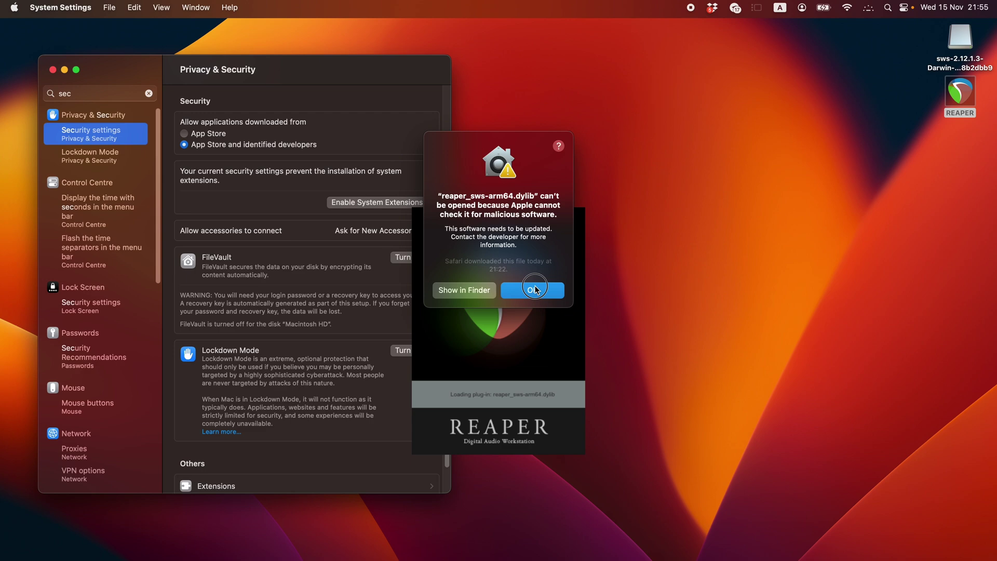
Step: Dismiss the ReaPack security alert and allow the blocked reaper_reapack-arm64.dylib in the security settings
{"action": "left_click", "coordinate": [406, 205]}
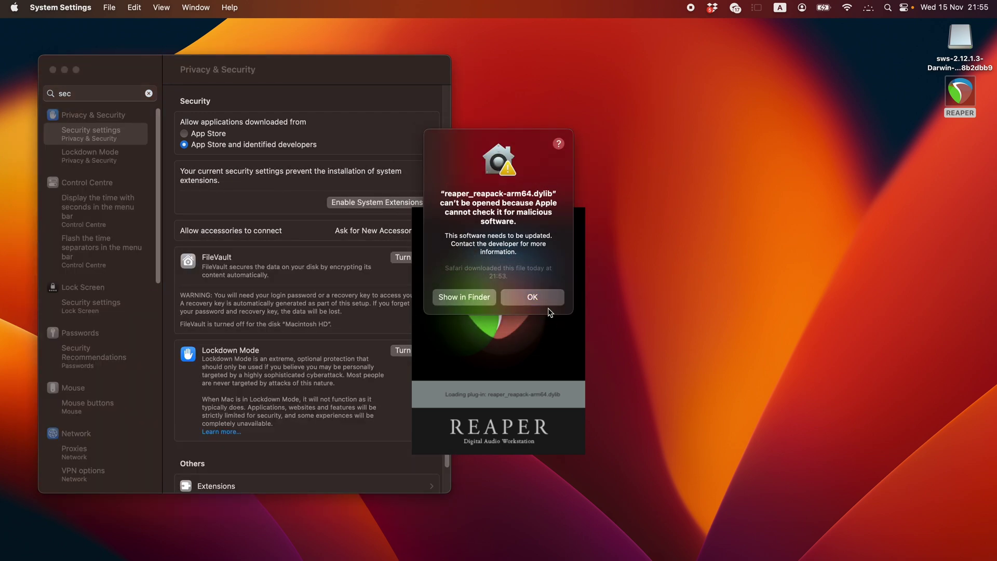
{"action": "left_click", "coordinate": [546, 298]}
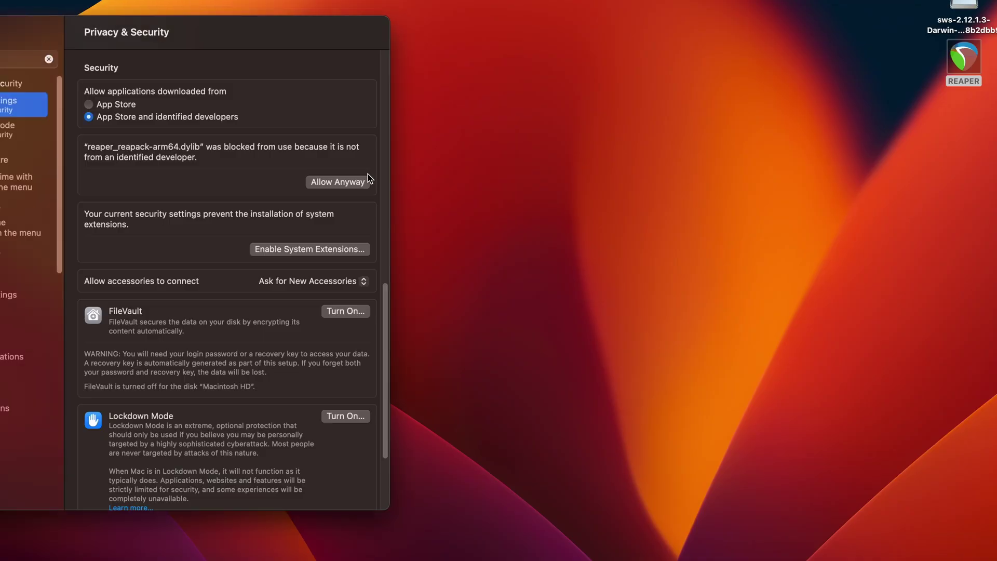
{"action": "left_click", "coordinate": [350, 181]}
Step: Relaunch REAPER, permit the SWS and ReaPack libraries to open, and accept the ReaPack repository list
{"action": "left_click", "coordinate": [957, 78]}
{"action": "double_click", "coordinate": [960, 69]}
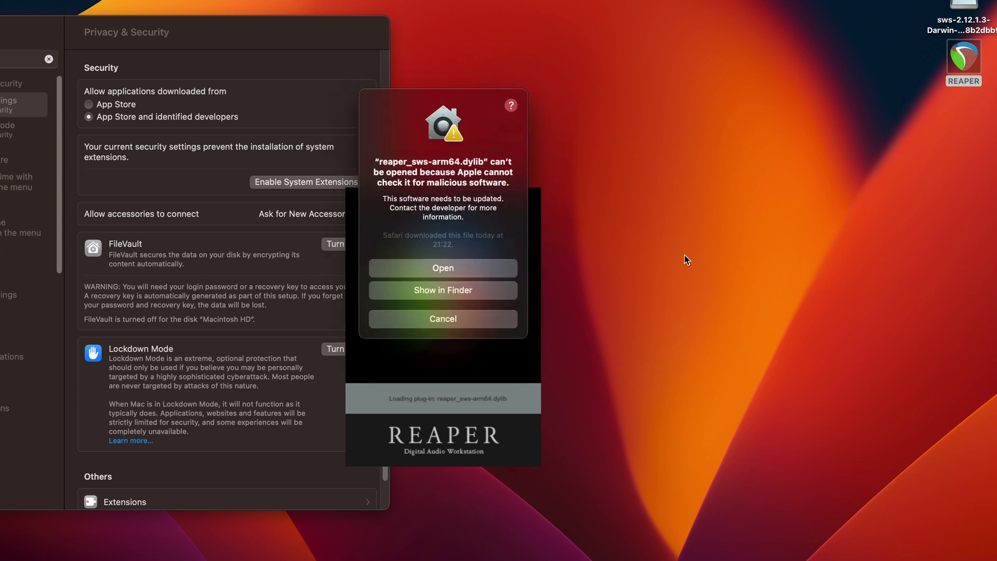
{"action": "left_click", "coordinate": [454, 266]}
{"action": "left_click", "coordinate": [454, 269]}
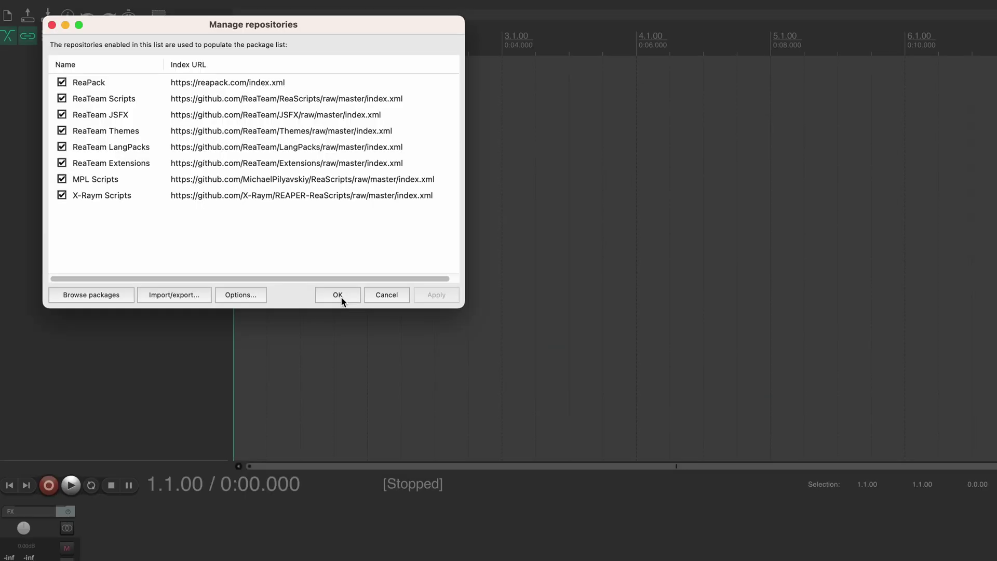
{"action": "left_click", "coordinate": [341, 300]}
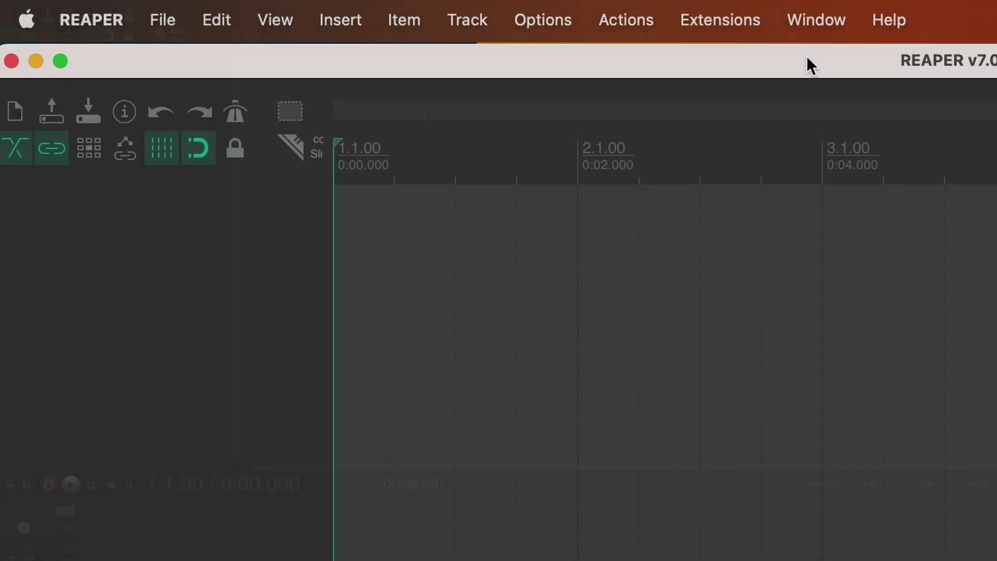
Step: Open ReaPack's package browser from the extensions and filter the packages by "mk"
{"action": "left_click", "coordinate": [720, 21]}
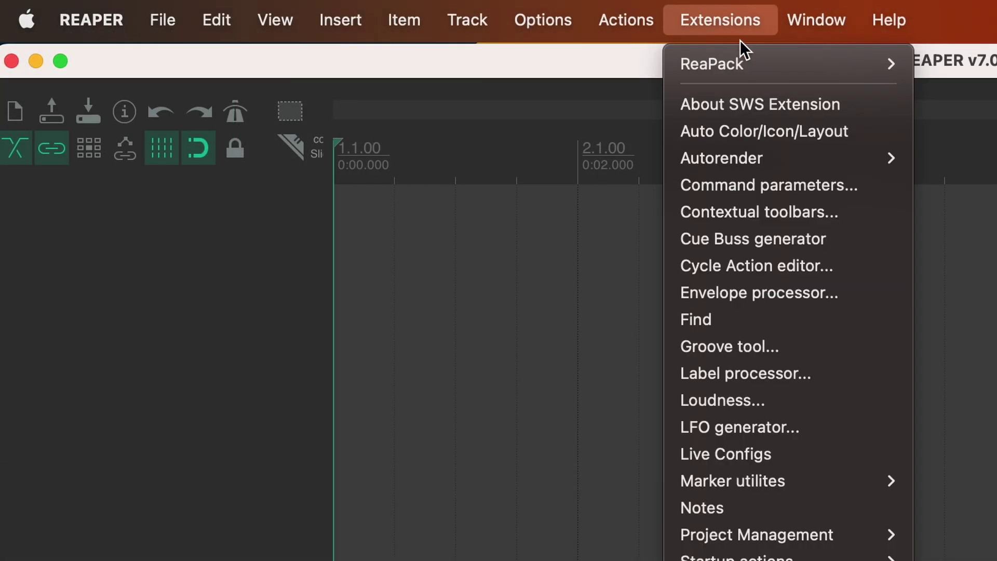
{"action": "mouse_move", "coordinate": [750, 67]}
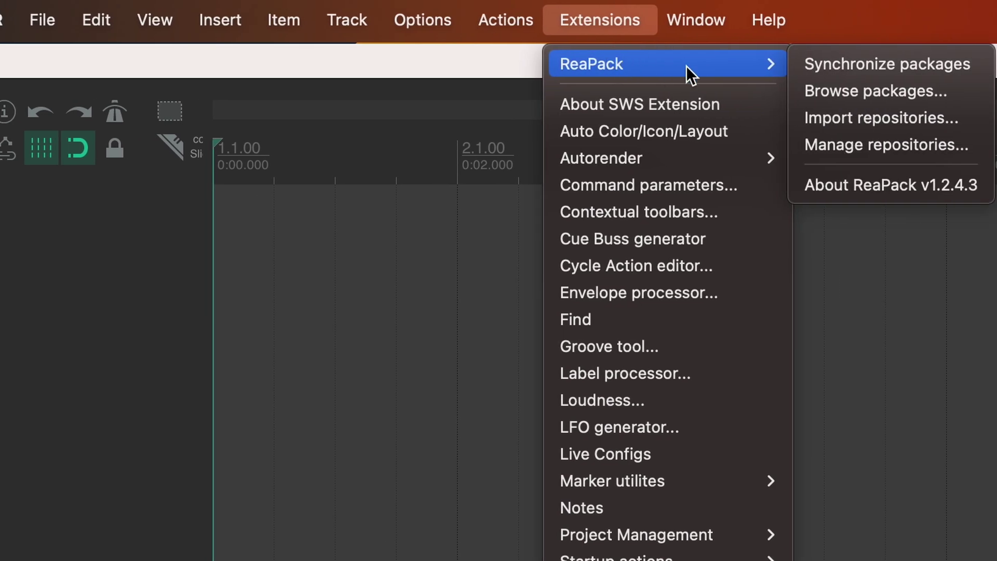
{"action": "left_click", "coordinate": [825, 92]}
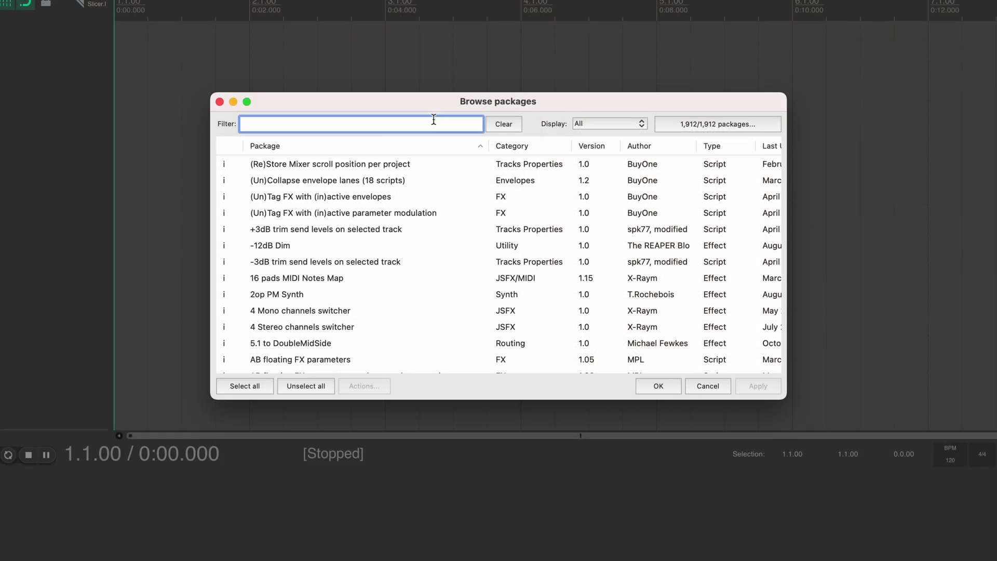
{"action": "type", "text": "mk"}
Step: Mark version 3.05 of the MK Slicer package for installation and apply the change
{"action": "left_click", "coordinate": [423, 196]}
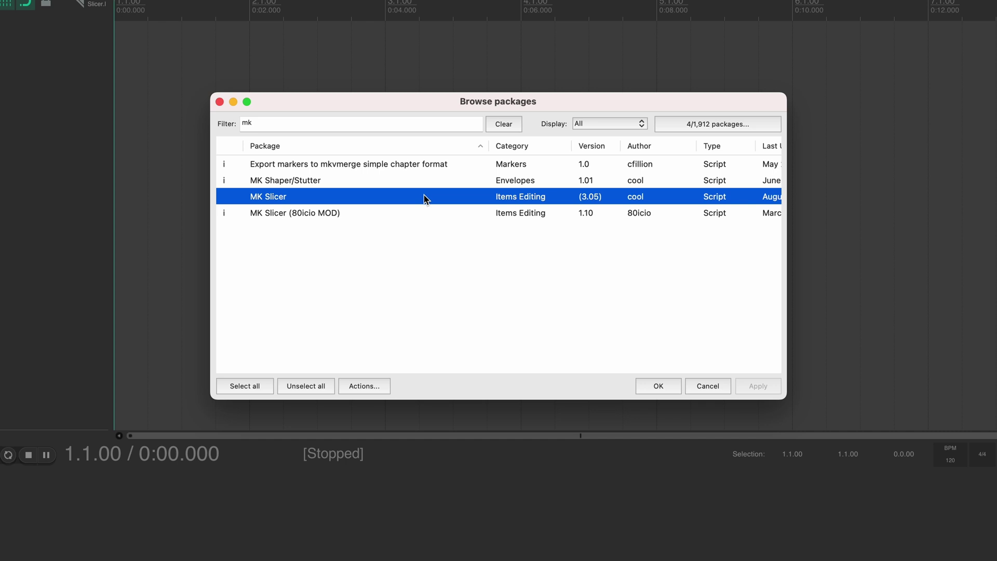
{"action": "right_click", "coordinate": [427, 198]}
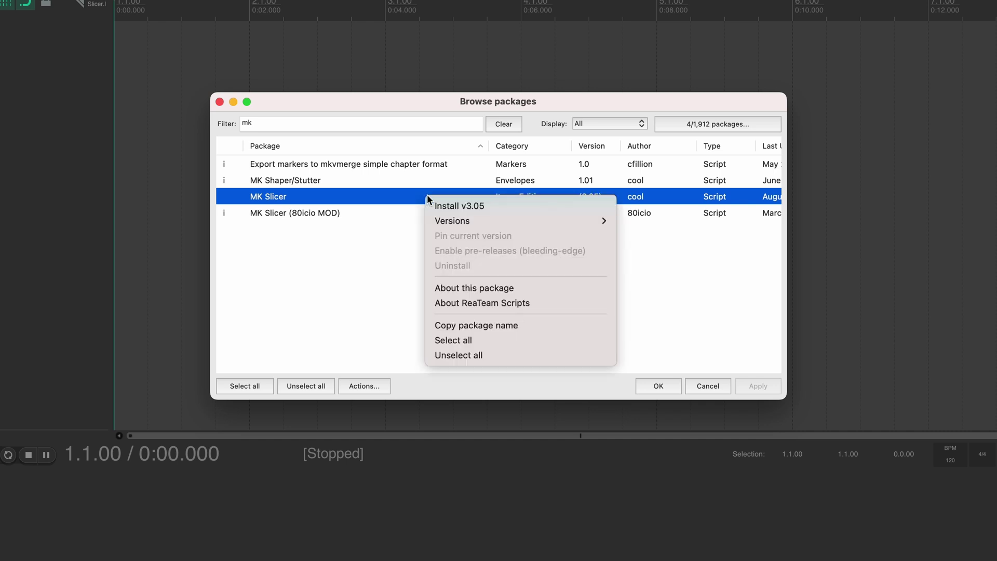
{"action": "left_click", "coordinate": [463, 205]}
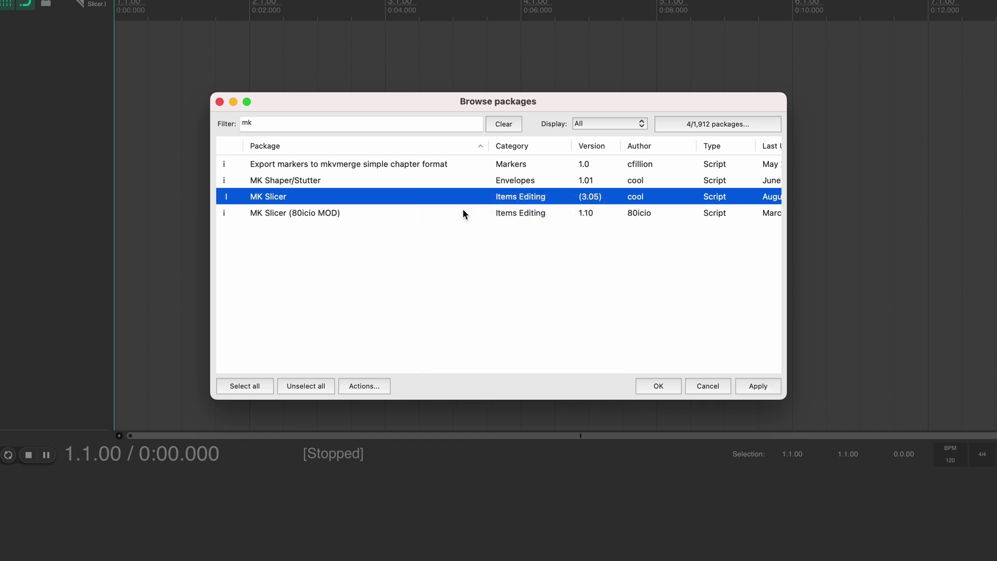
{"action": "left_click", "coordinate": [757, 388]}
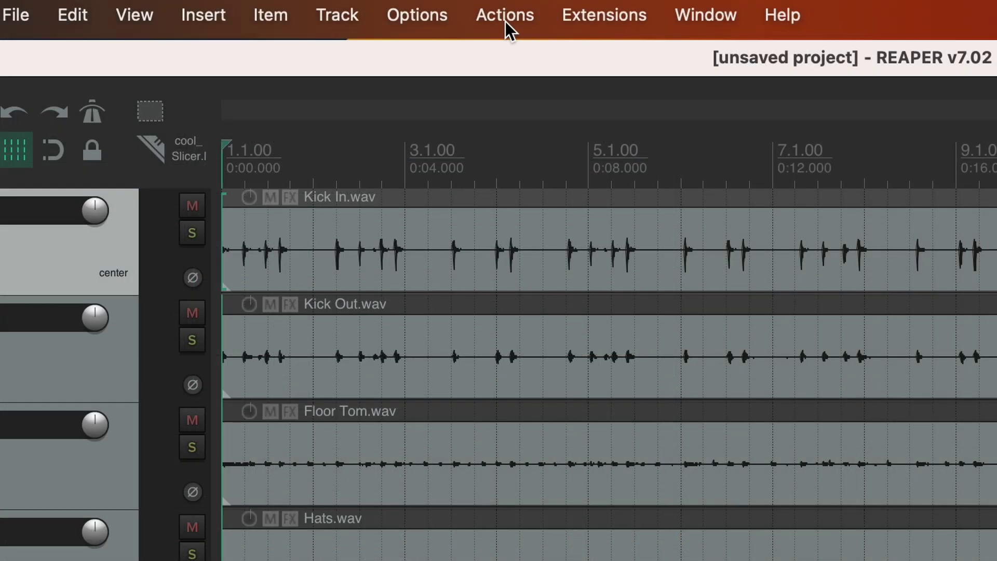
Step: Filter REAPER's action list by "mk" and run the script cool_MK Slicer.lua
{"action": "left_click", "coordinate": [506, 20]}
{"action": "left_click", "coordinate": [559, 62]}
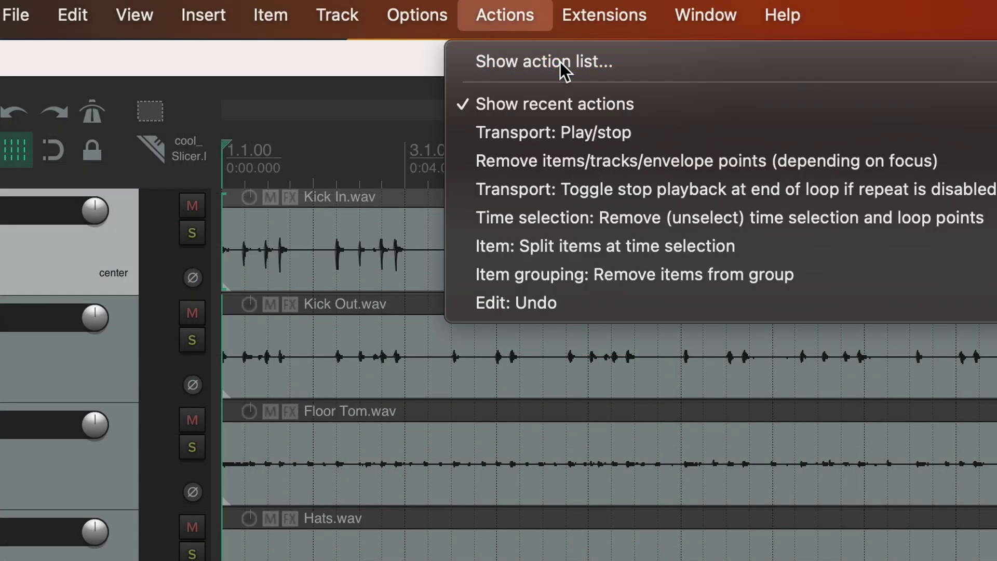
{"action": "type", "text": "mk"}
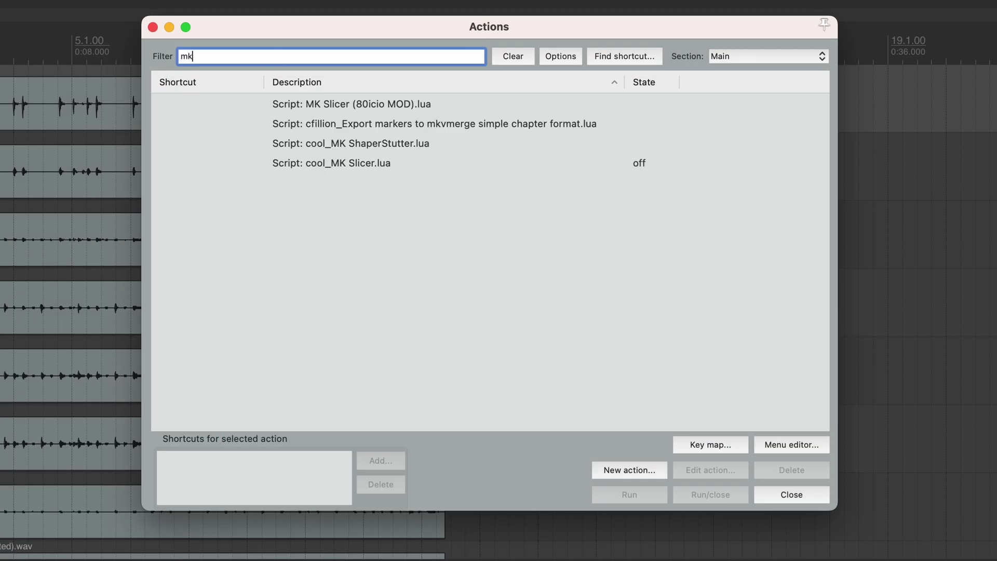
{"action": "double_click", "coordinate": [431, 164]}
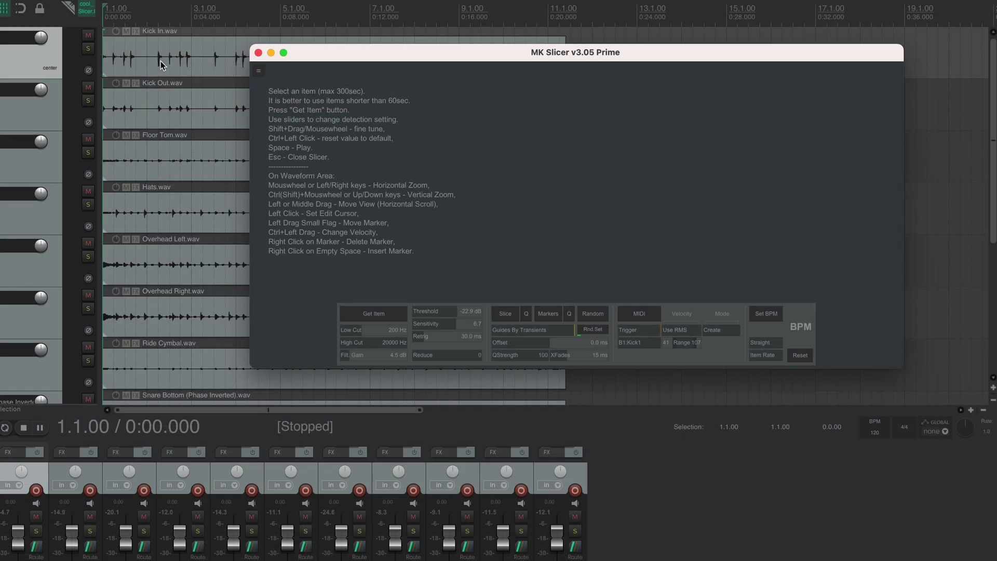
Step: Load the Kick In.wav item into MK Slicer and set its MIDI mode to Trigger
{"action": "left_click", "coordinate": [163, 58]}
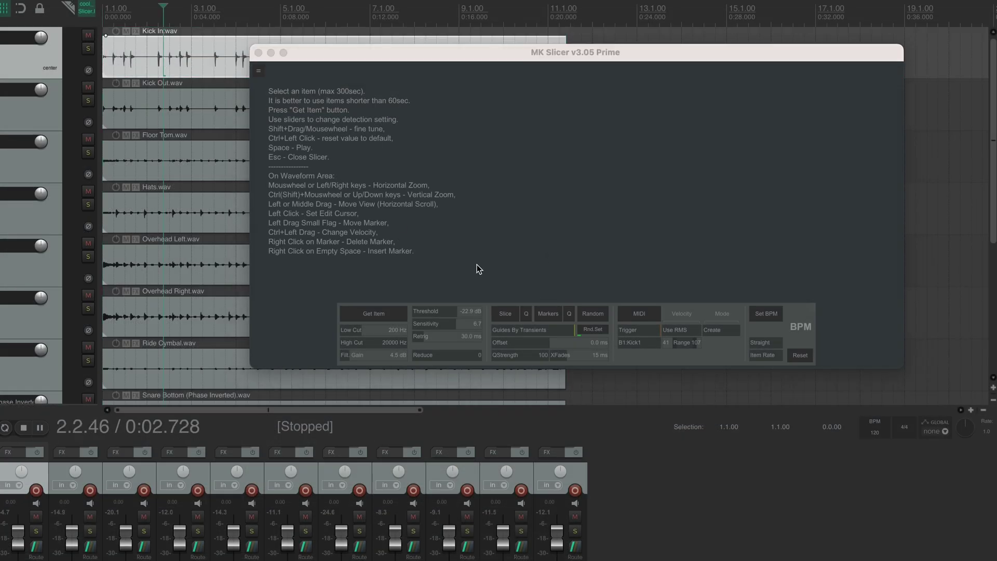
{"action": "left_click", "coordinate": [385, 318]}
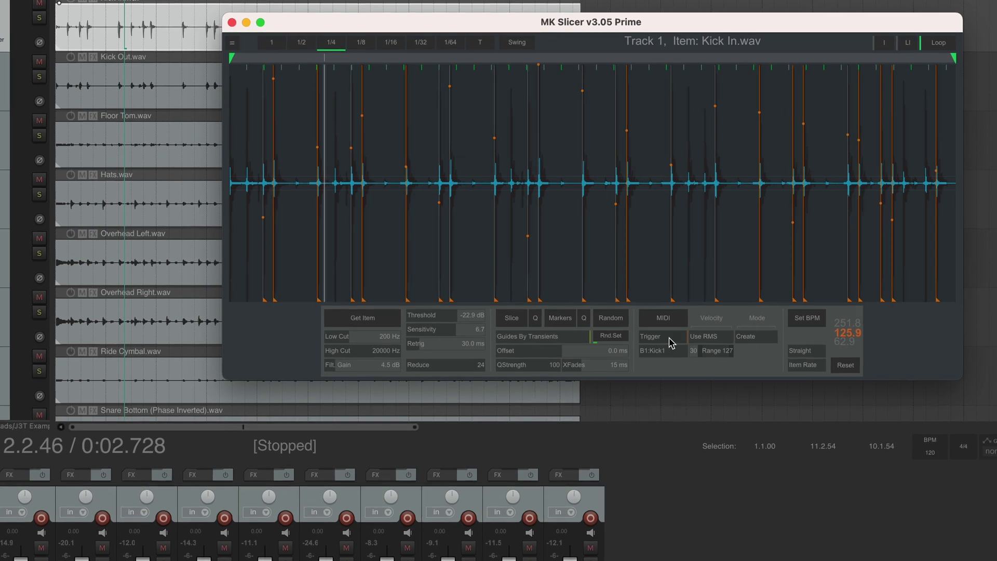
{"action": "left_click", "coordinate": [665, 340]}
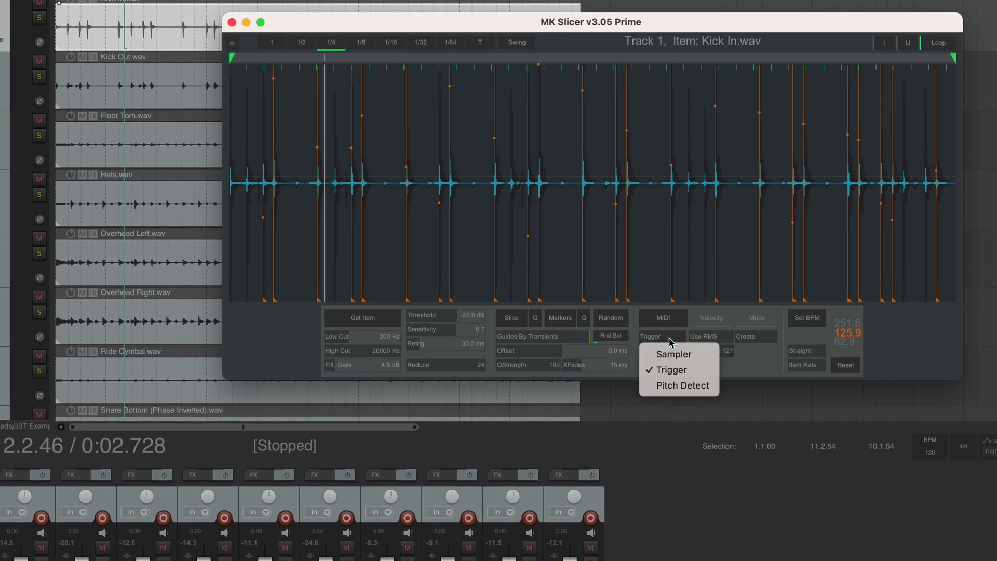
{"action": "left_click", "coordinate": [694, 370]}
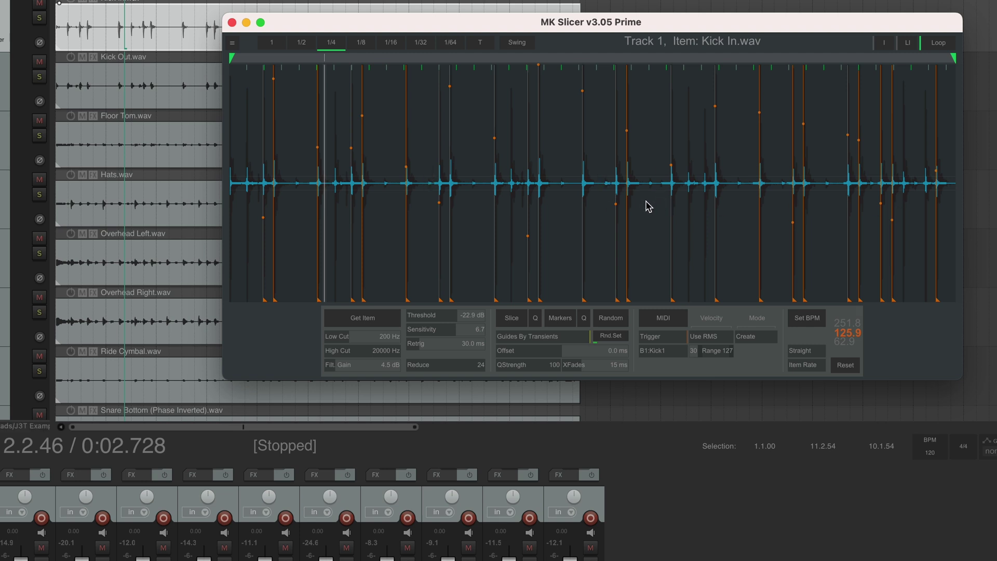
Step: Set MK Slicer's low cut to 55 Hz and filter gain to 5.8 dB, and play back the waveform to check the detected transients
{"action": "left_click_drag", "start_coordinate": [359, 339], "coordinate": [335, 342]}
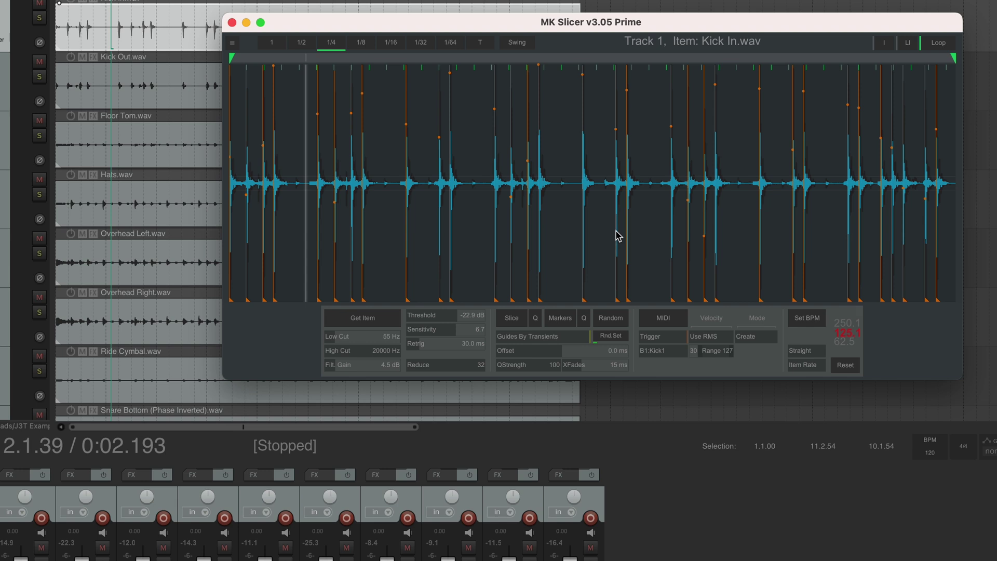
{"action": "left_click_drag", "start_coordinate": [333, 370], "coordinate": [342, 371]}
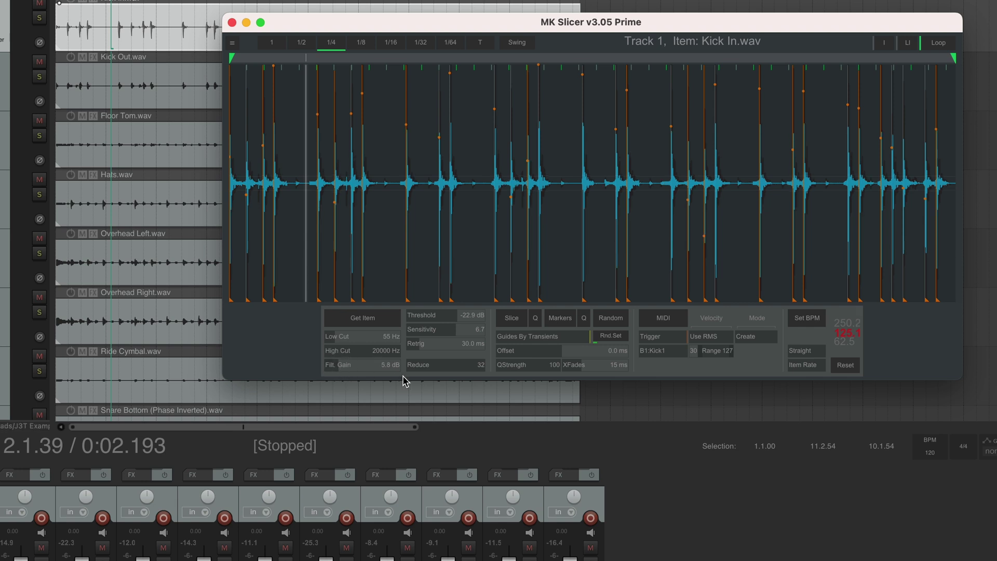
{"action": "left_click", "coordinate": [340, 72]}
{"action": "scroll", "coordinate": [356, 120], "scroll_direction": "up", "scroll_amount": 3}
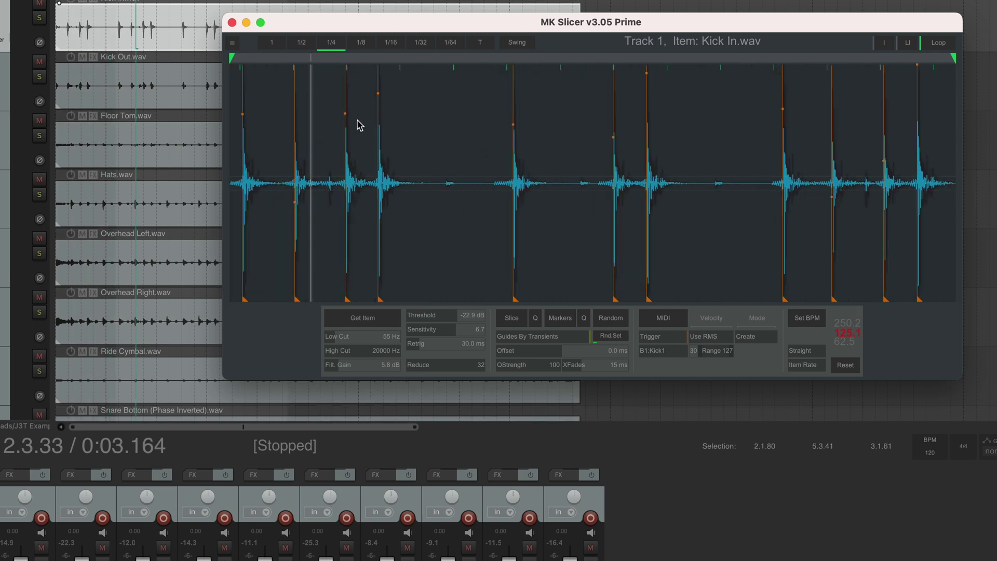
{"action": "scroll", "coordinate": [334, 174], "scroll_direction": "down", "scroll_amount": 2}
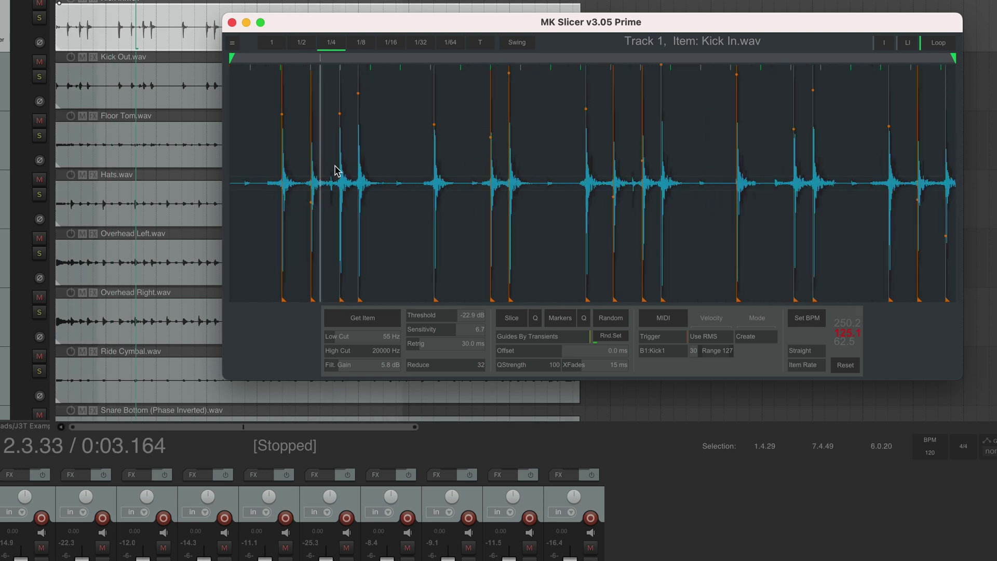
{"action": "left_click", "coordinate": [260, 71]}
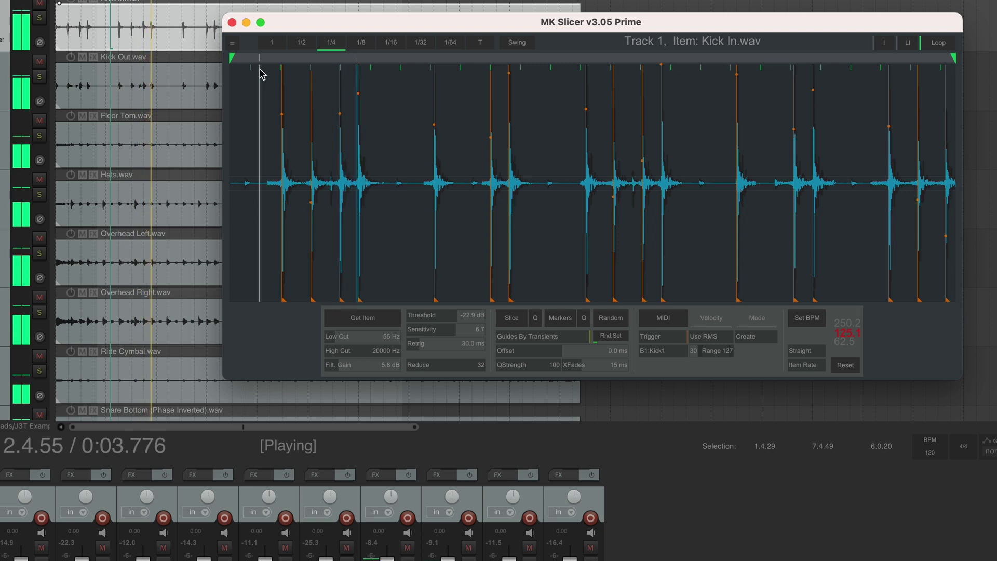
{"action": "scroll", "coordinate": [629, 187], "scroll_direction": "down", "scroll_amount": 2}
{"action": "key", "text": "space"}
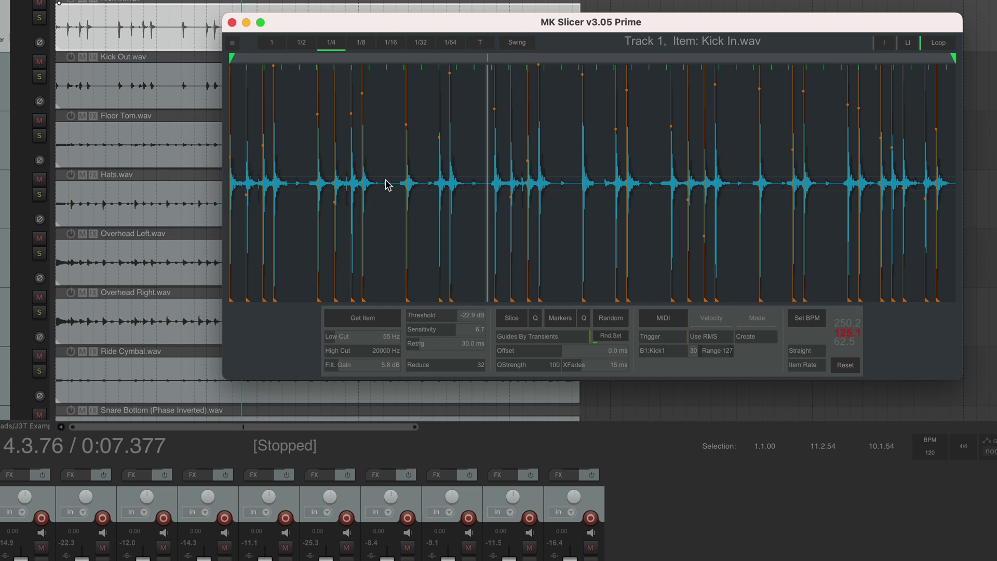
Step: Set the detection threshold to -26.3 dB and the MIDI velocity range to 39–107
{"action": "left_click", "coordinate": [463, 315]}
{"action": "left_click_drag", "start_coordinate": [464, 320], "coordinate": [454, 318]}
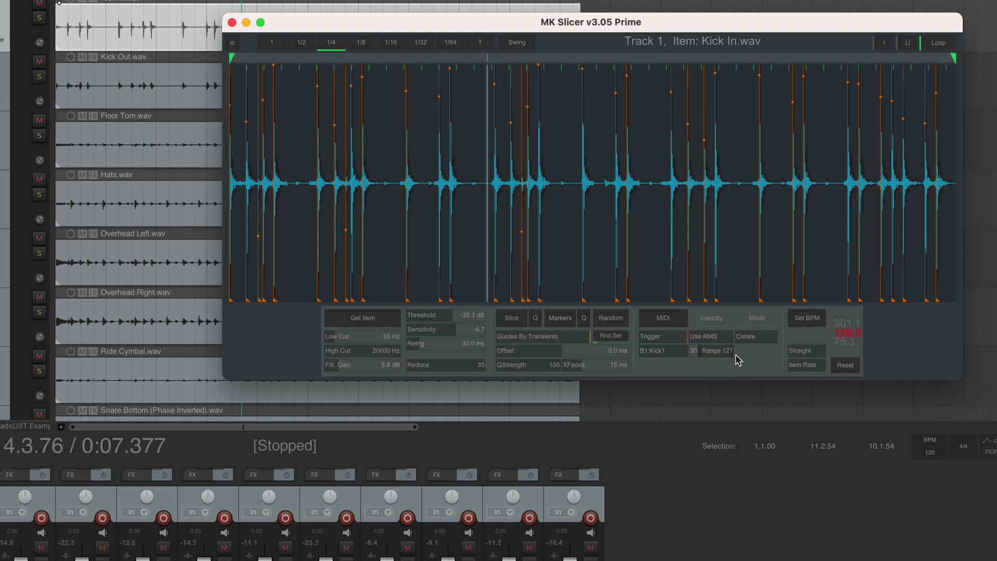
{"action": "left_click_drag", "start_coordinate": [731, 359], "coordinate": [725, 359]}
{"action": "scroll", "coordinate": [702, 359], "scroll_direction": "up", "scroll_amount": 9}
Step: Keep B1:Kick1 as the trigger note and create the MIDI item from the detected kick transients
{"action": "left_click", "coordinate": [671, 351]}
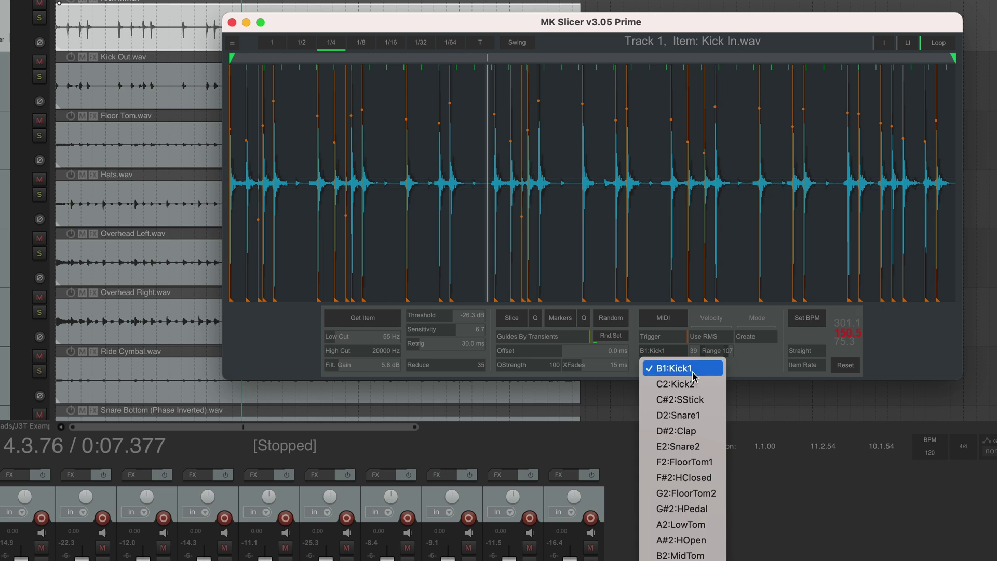
{"action": "left_click", "coordinate": [767, 368]}
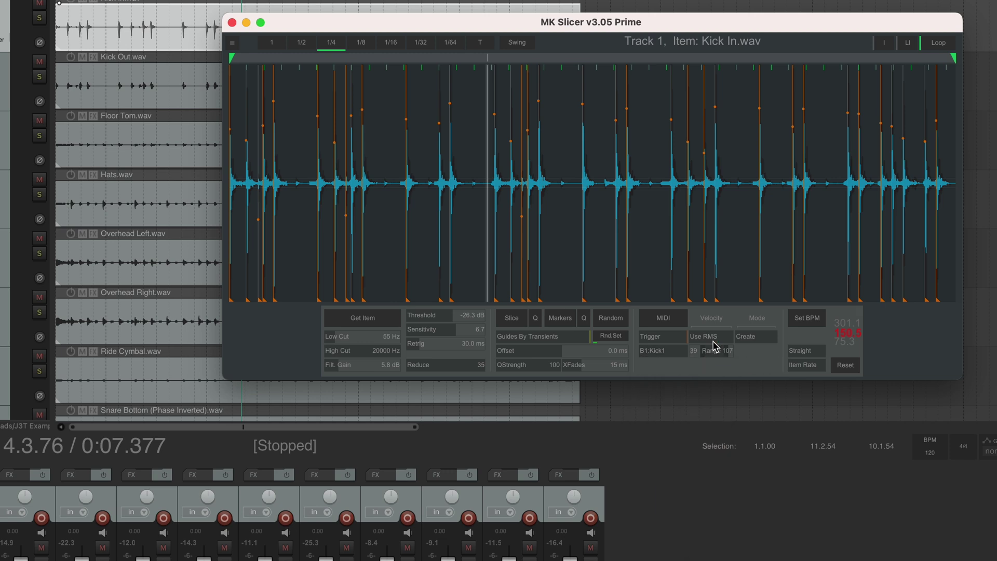
{"action": "left_click", "coordinate": [675, 324]}
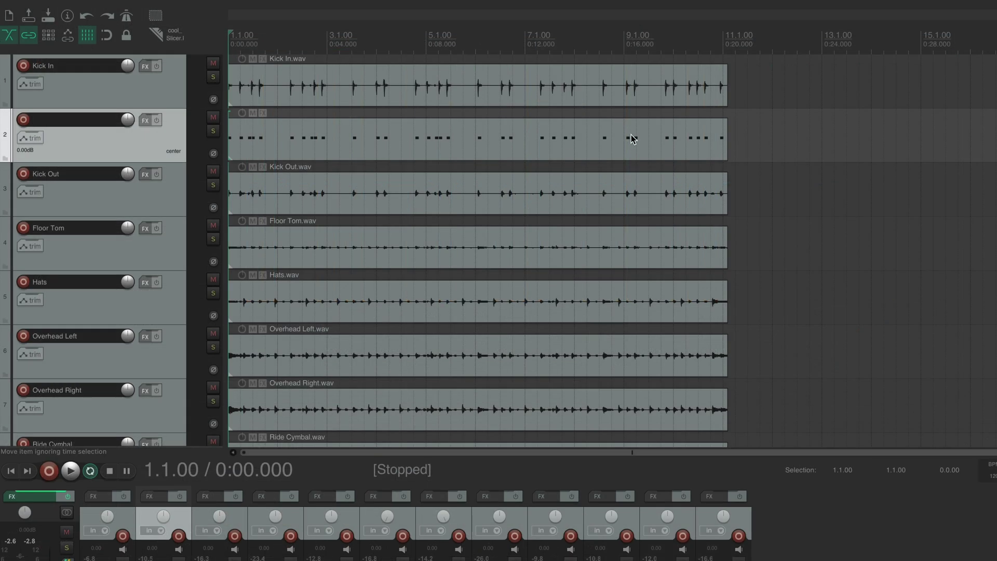
Step: Rename the new MIDI track HERTZ DRUMS and move it below the Kick Out track
{"action": "double_click", "coordinate": [96, 120]}
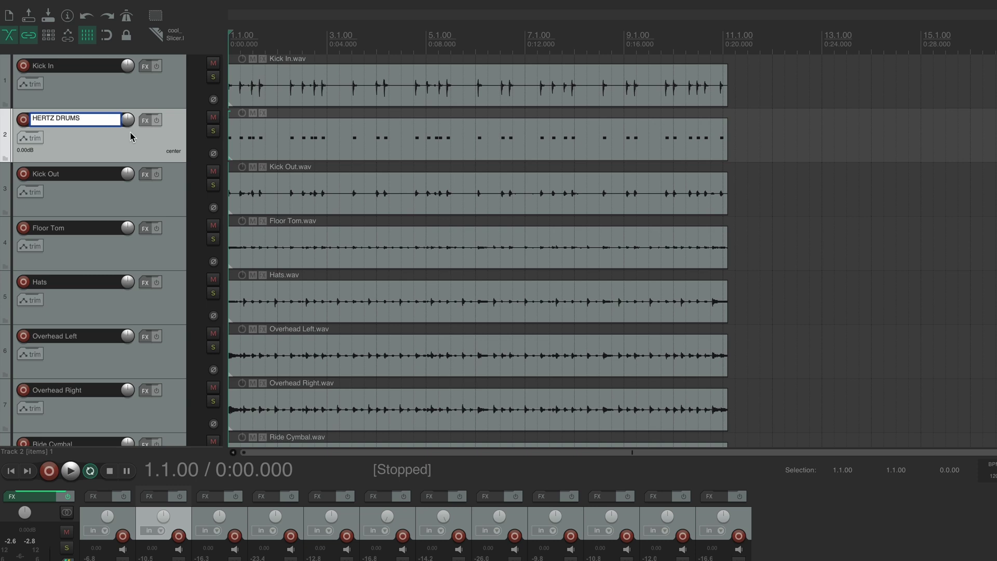
{"action": "left_click_drag", "start_coordinate": [130, 137], "coordinate": [169, 211]}
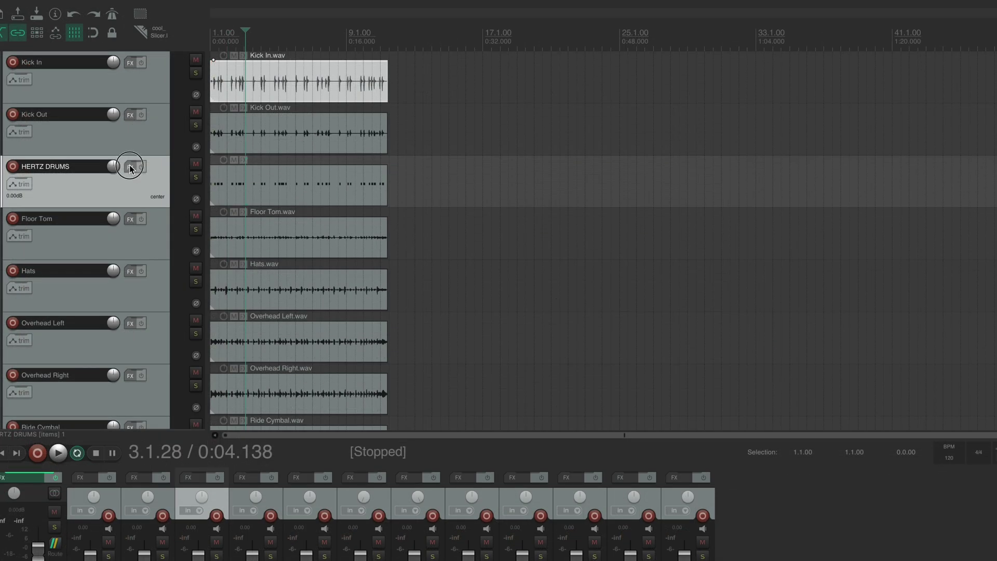
Step: Add VST3i: Hertz Drums (Hertz Instruments) to the HERTZ DRUMS track and check the kick notes in its MIDI mapping
{"action": "left_click", "coordinate": [144, 173]}
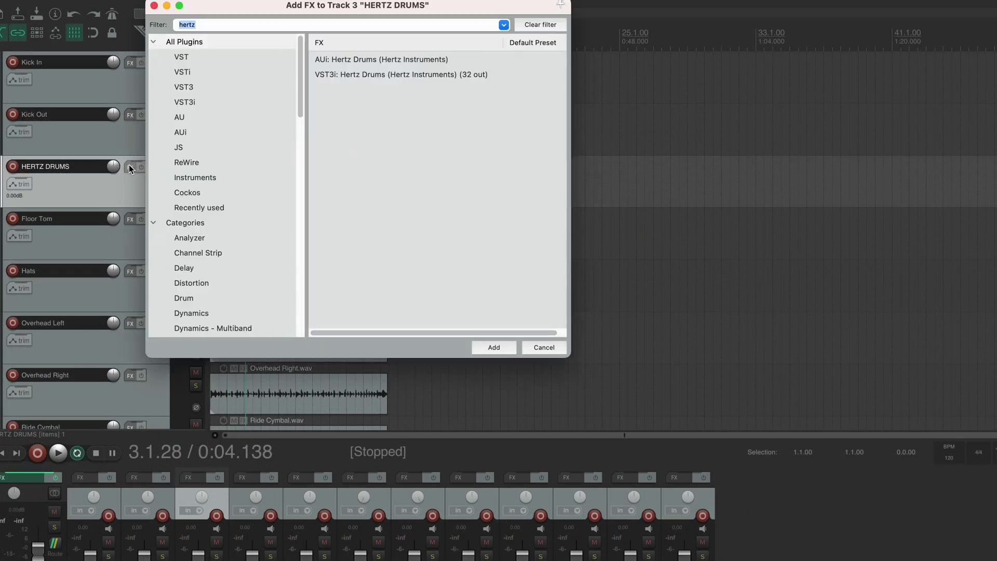
{"action": "double_click", "coordinate": [379, 76]}
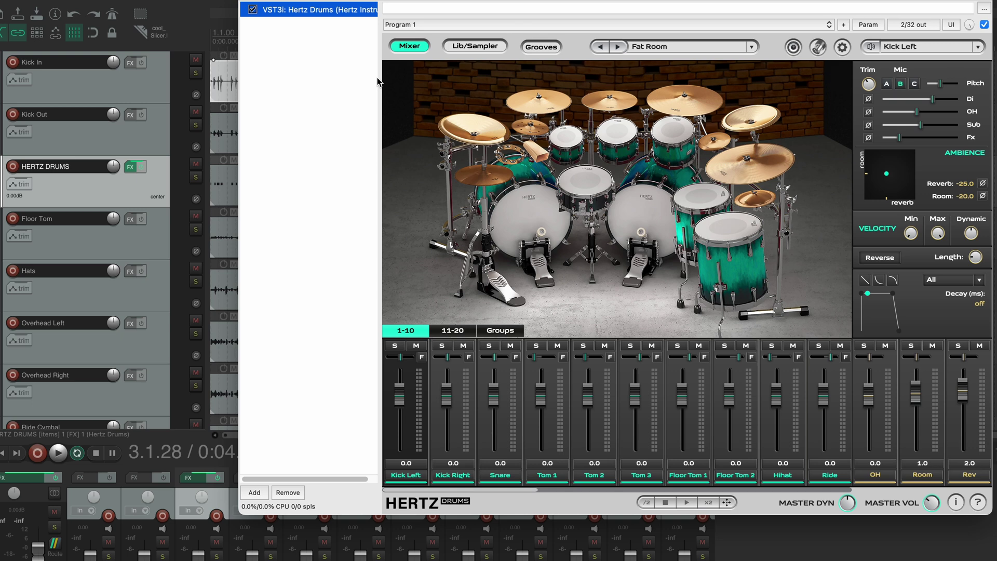
{"action": "left_click", "coordinate": [819, 47]}
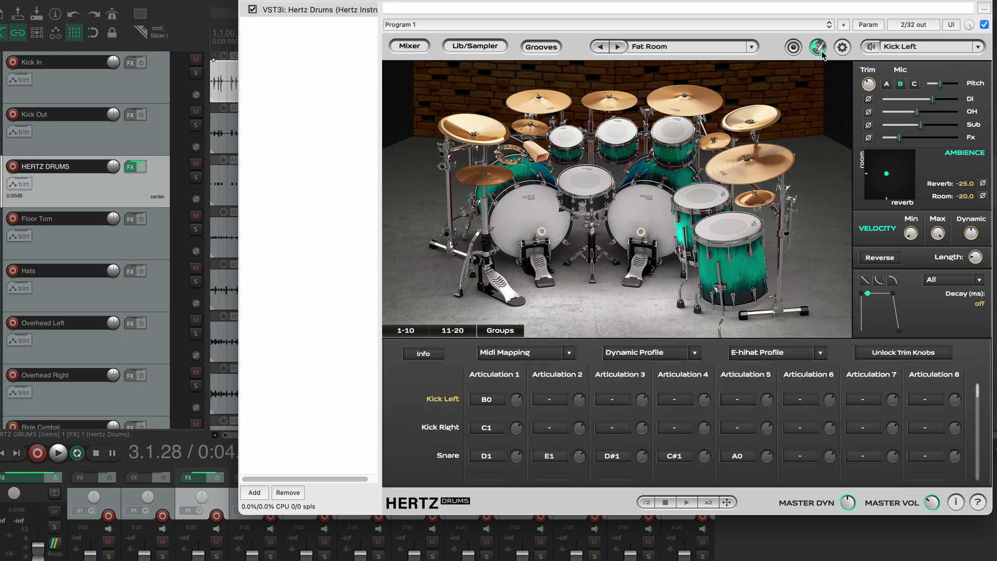
{"action": "left_click", "coordinate": [488, 428]}
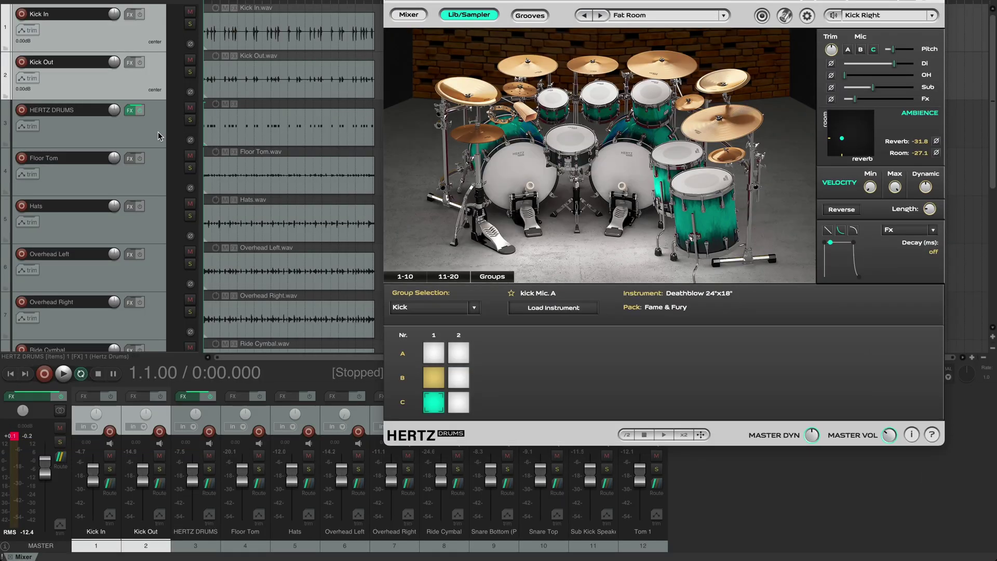
Step: Play the drums and compare the kick sounds by muting HERTZ DRUMS, then Kick In and Kick Out, ending with all three unmuted
{"action": "key", "text": "space"}
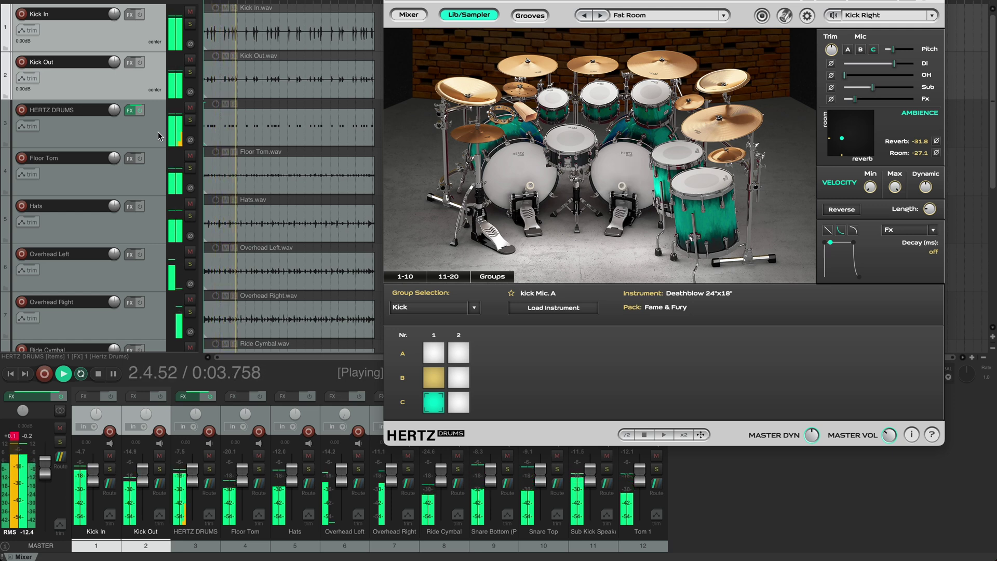
{"action": "key", "text": "F5"}
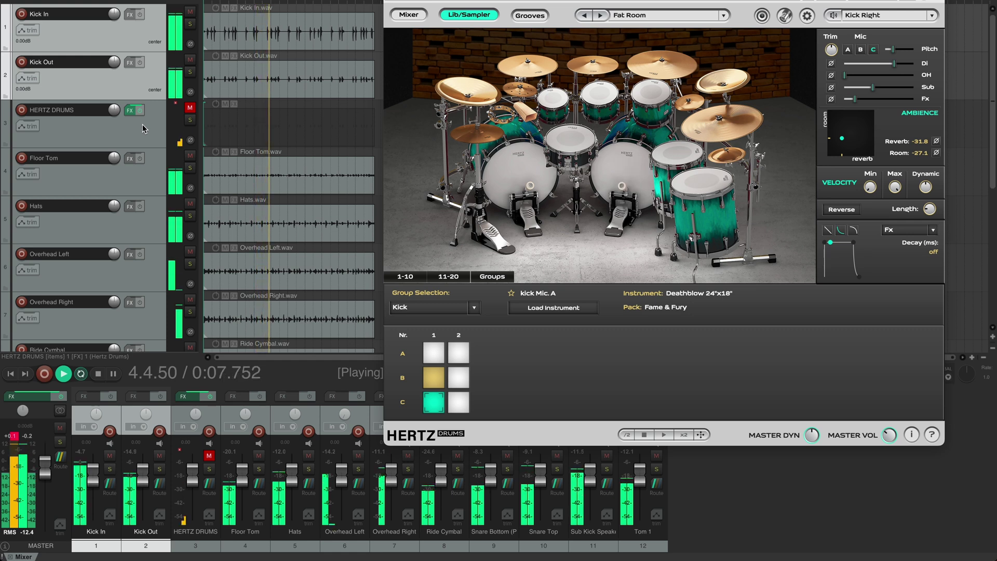
{"action": "key", "text": "F5"}
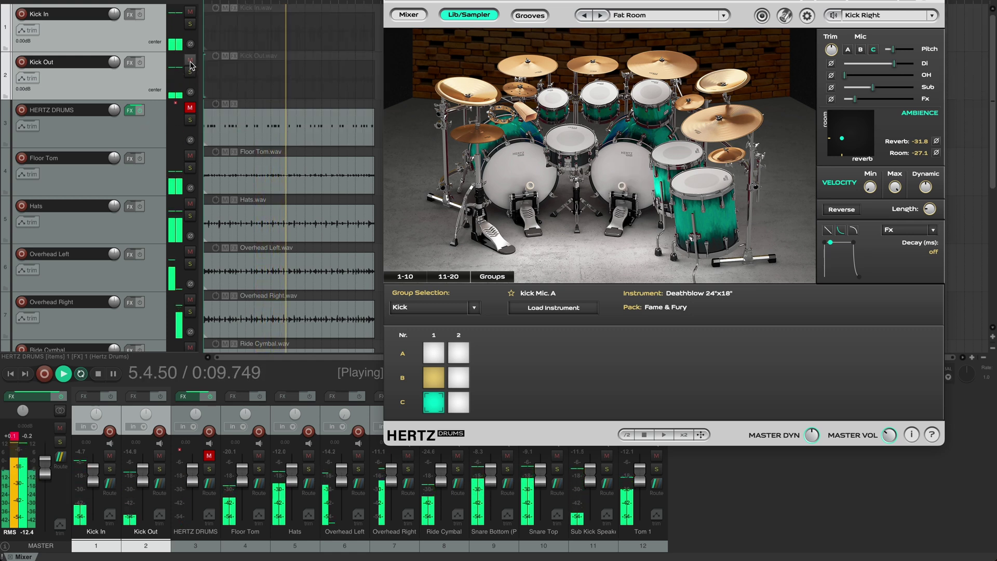
{"action": "key", "text": "F5"}
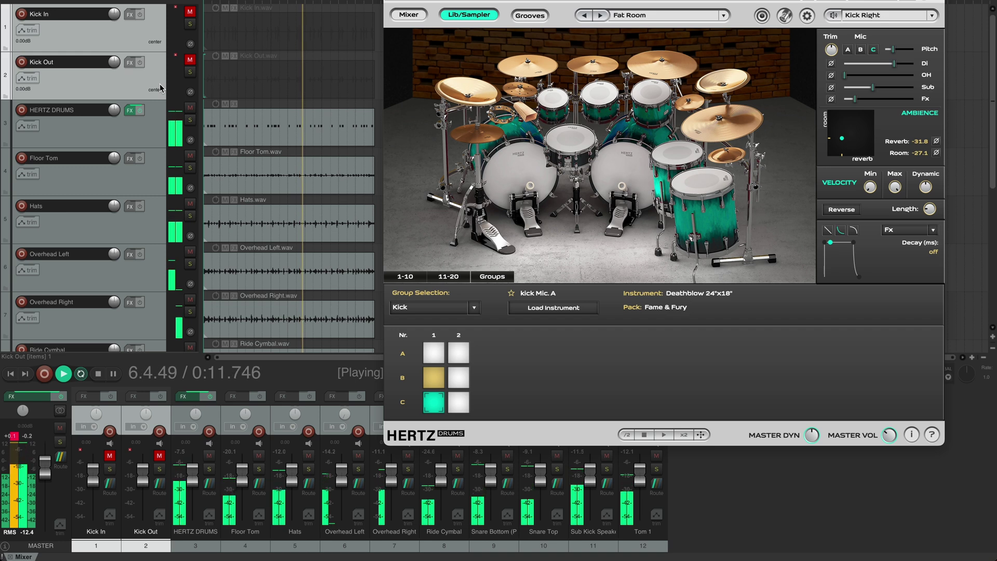
{"action": "left_click", "coordinate": [190, 61]}
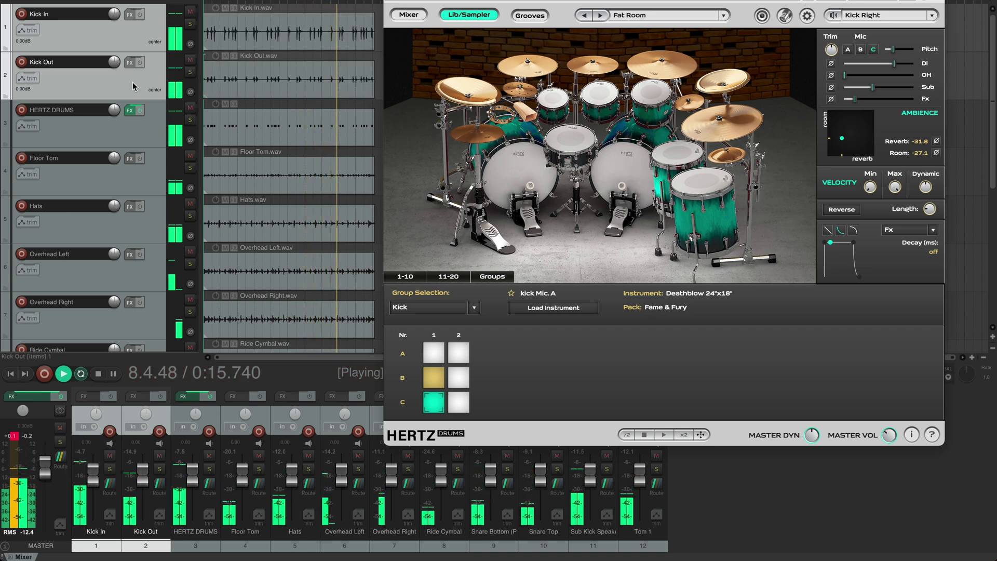